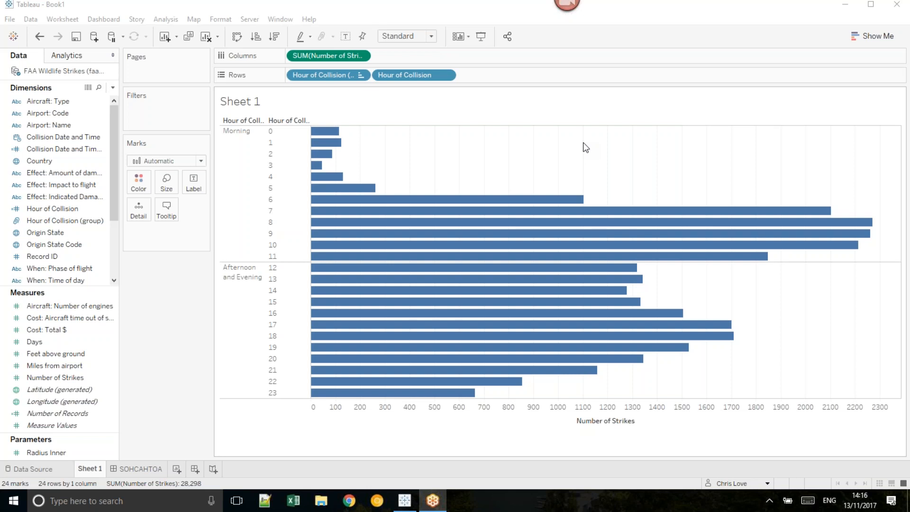
Step: Examine the SOHCAHTOA dashboard's sine, cosine and tangent formulas and its circle diagram
left_click(151, 471)
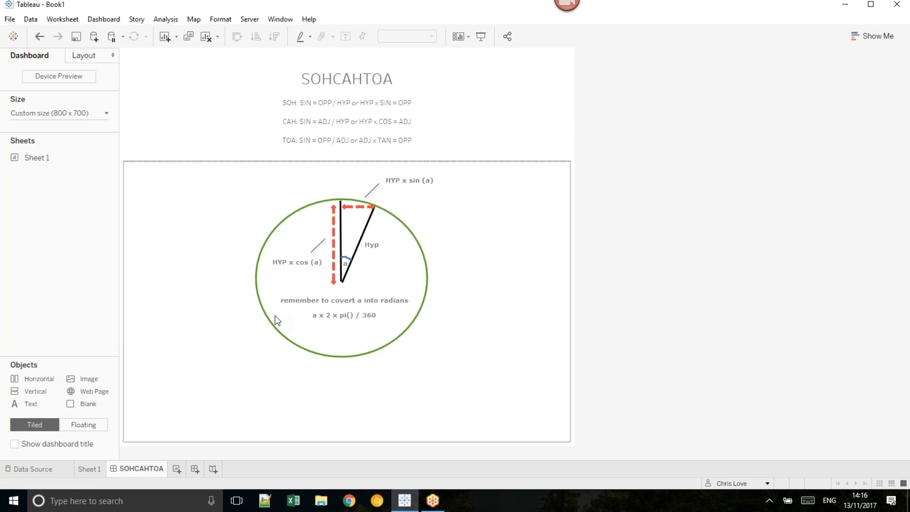
left_click(214, 72)
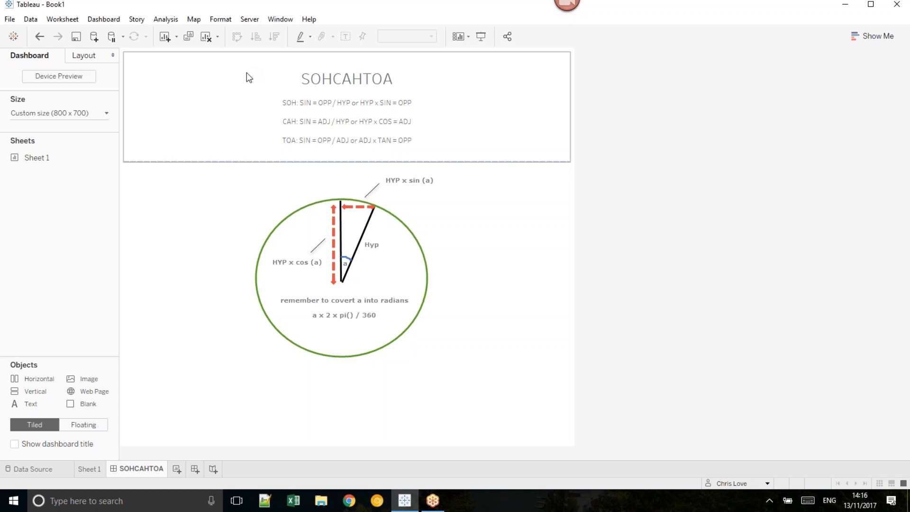
left_click(372, 211)
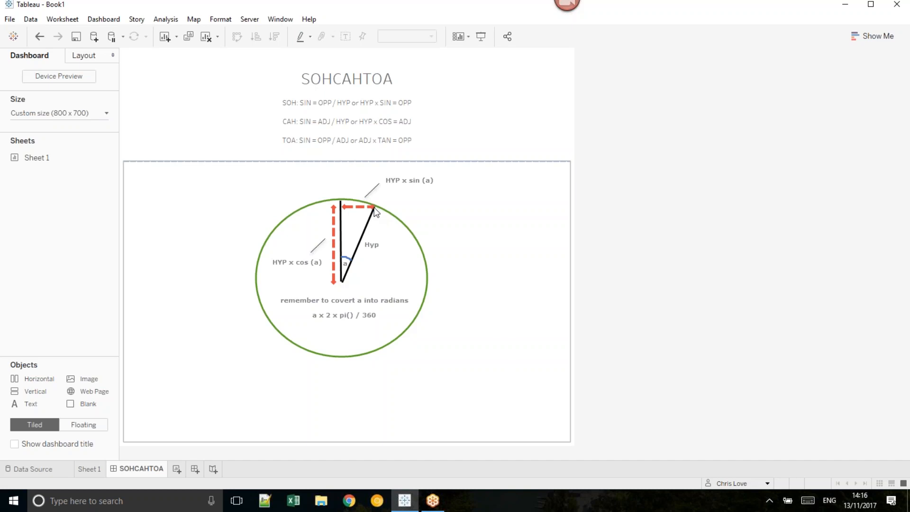
key("ctrl")
Step: Remove SUM(Number of Strikes) from the columns of Sheet 1 and show an index() calculation as the text marks
left_click(95, 469)
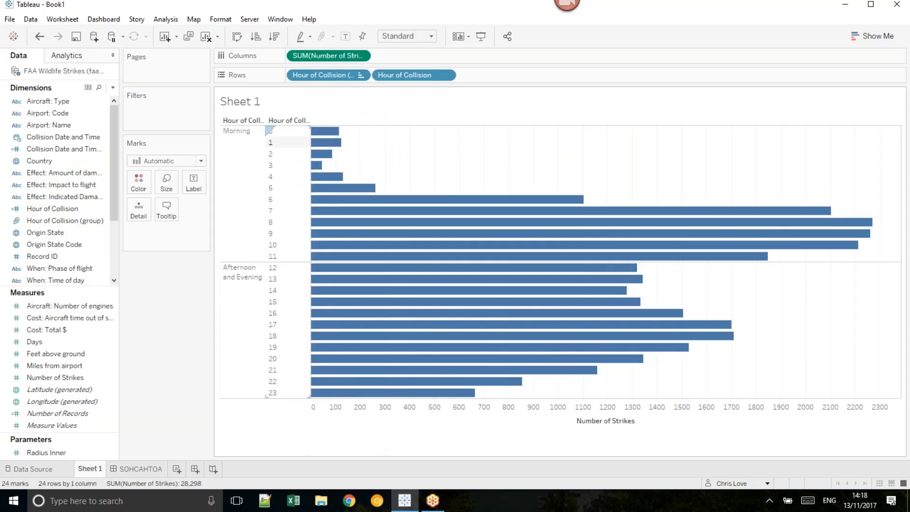
left_click_drag(319, 57, 227, 9)
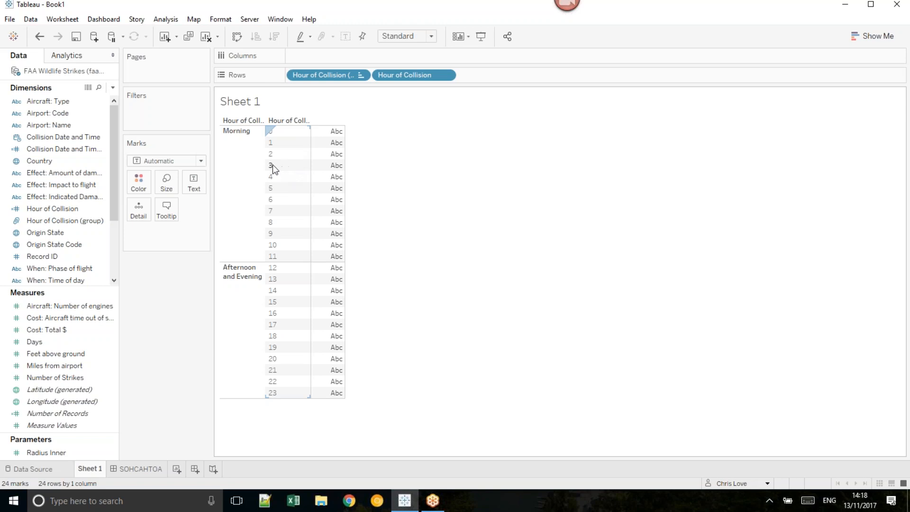
double_click(166, 241)
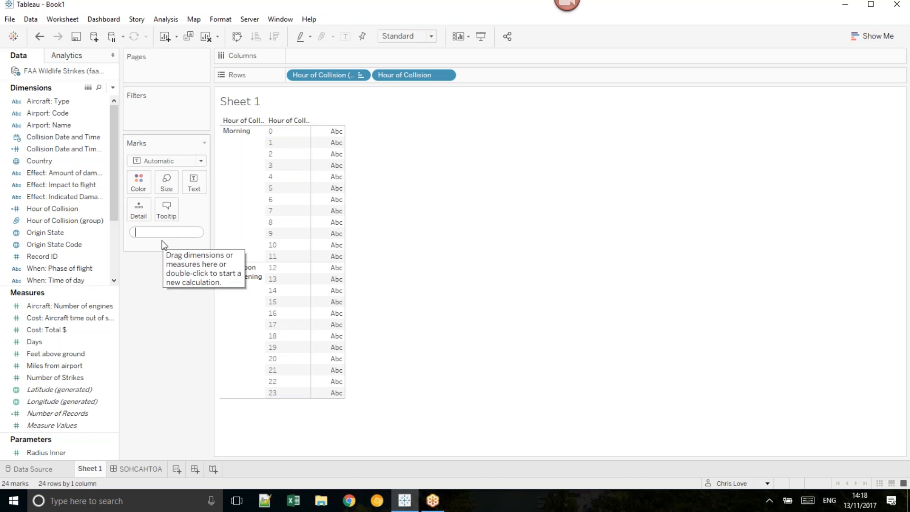
type("idex(")
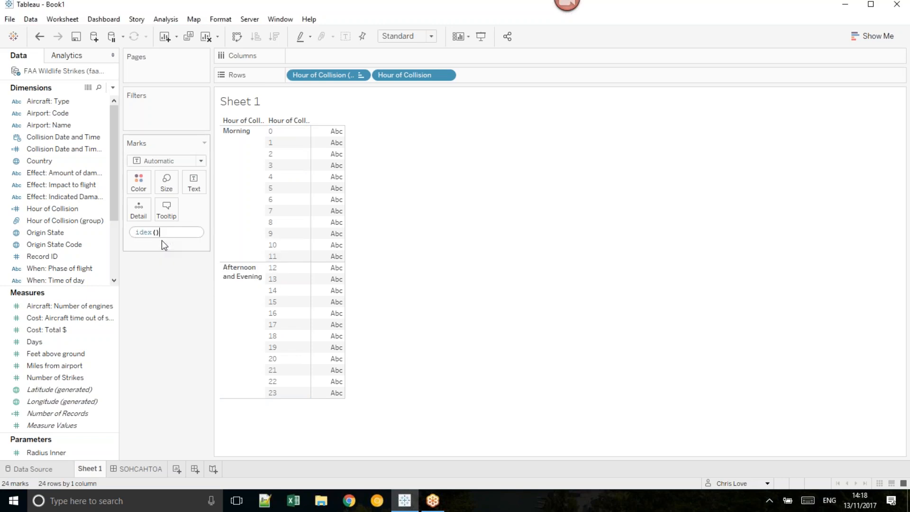
key("Left")
key("Left")
key("Left")
key("Left")
type("n")
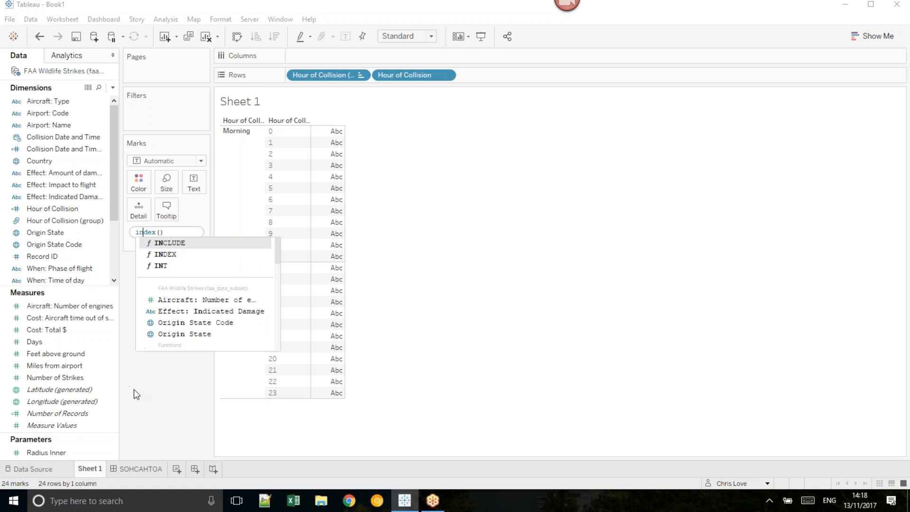
key("Return")
left_click(135, 232)
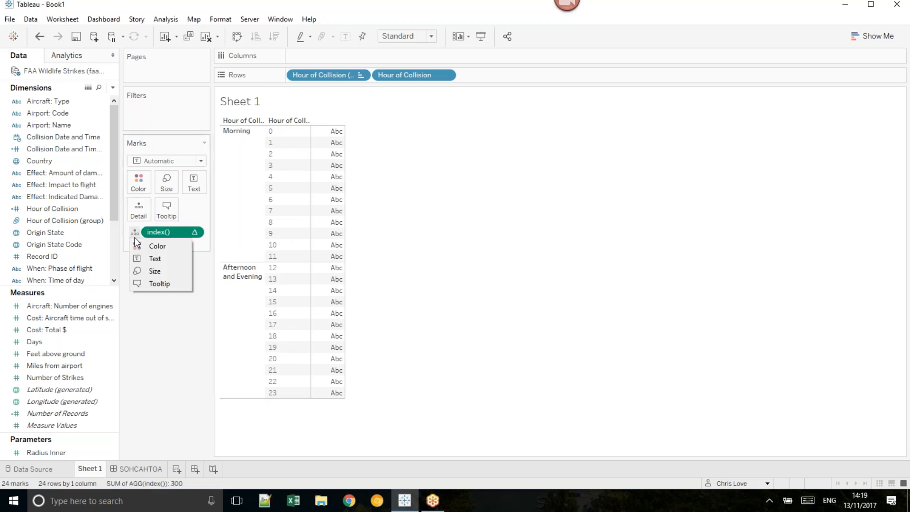
left_click(150, 260)
Step: Set the index() table calculation to specific dimensions, computing along Hour of Collision but not Hour of Collision (group)
left_click(194, 232)
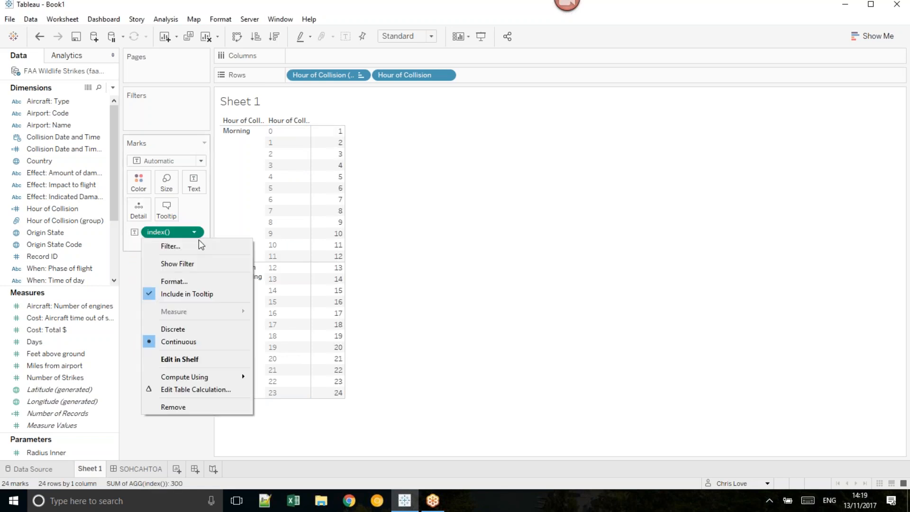
left_click(219, 390)
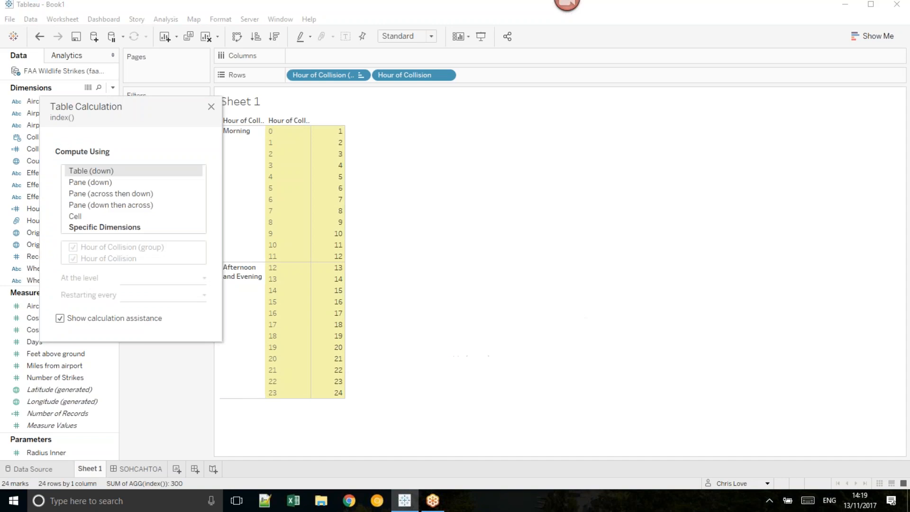
left_click(88, 228)
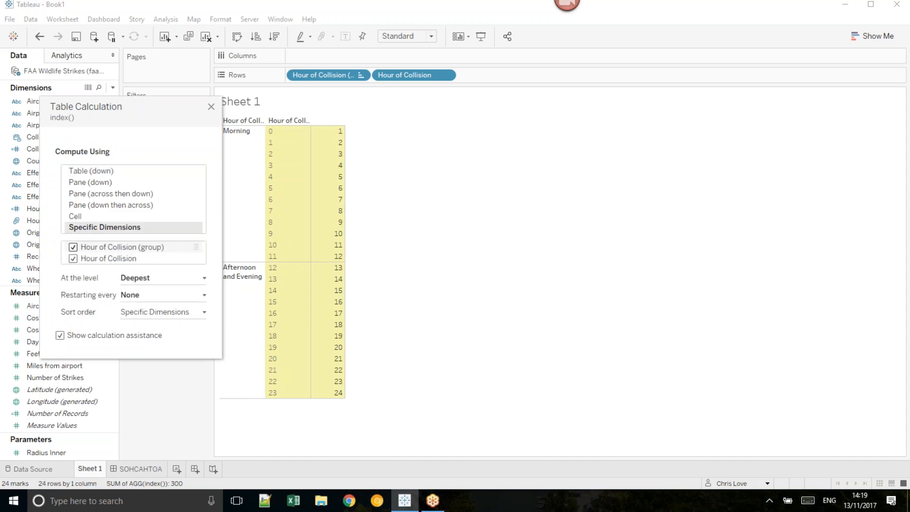
left_click(73, 248)
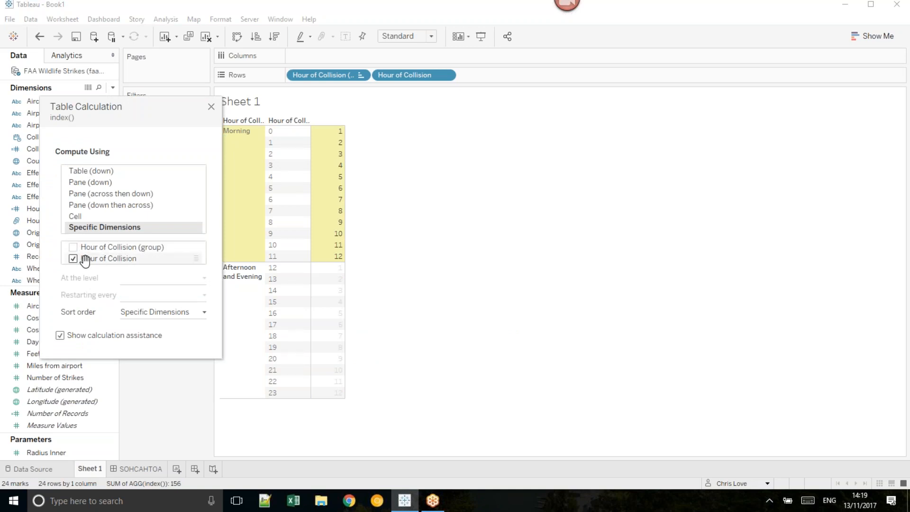
mouse_move(336, 131)
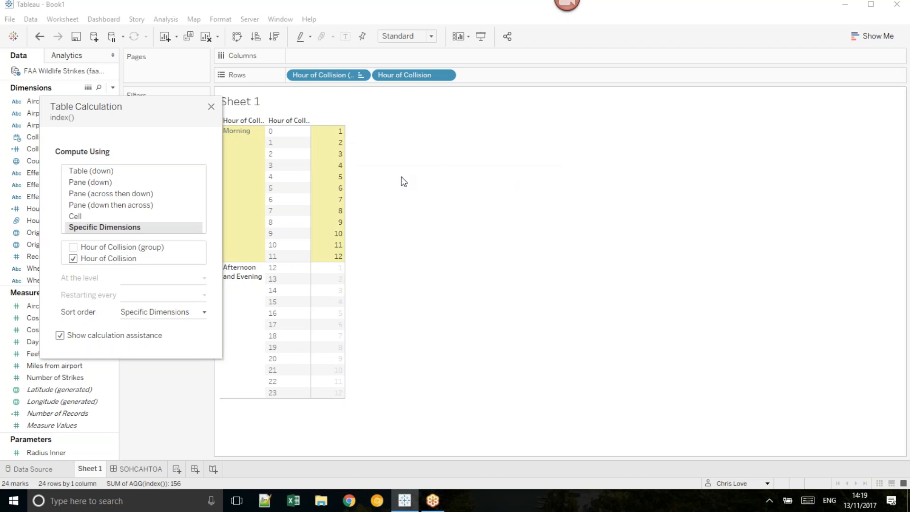
mouse_move(344, 264)
left_click(332, 269)
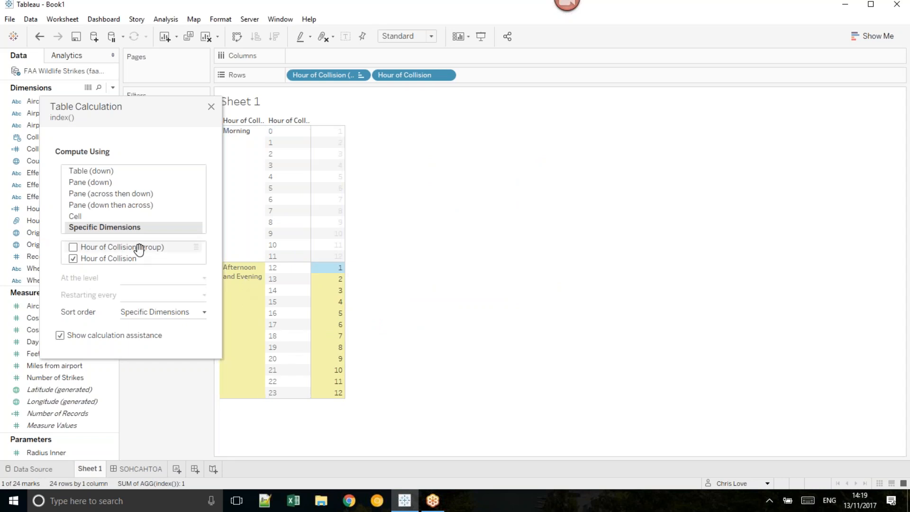
mouse_move(326, 269)
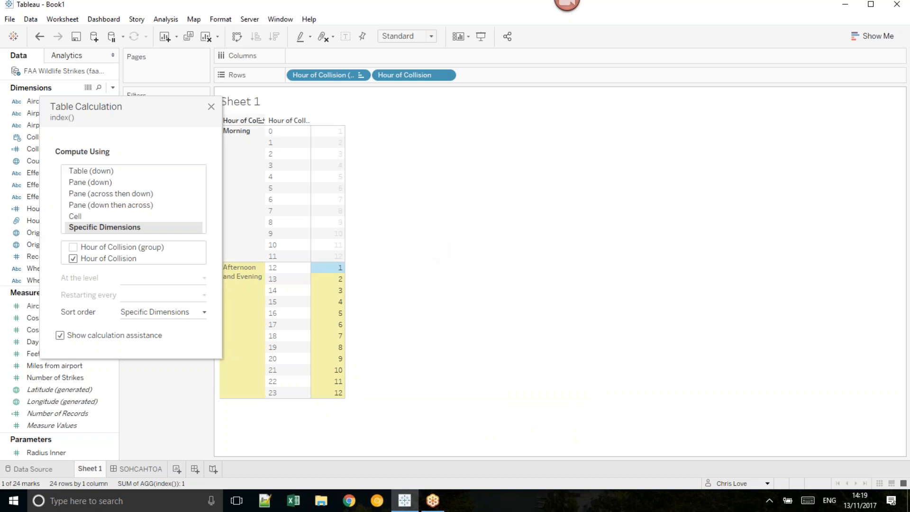
left_click(212, 107)
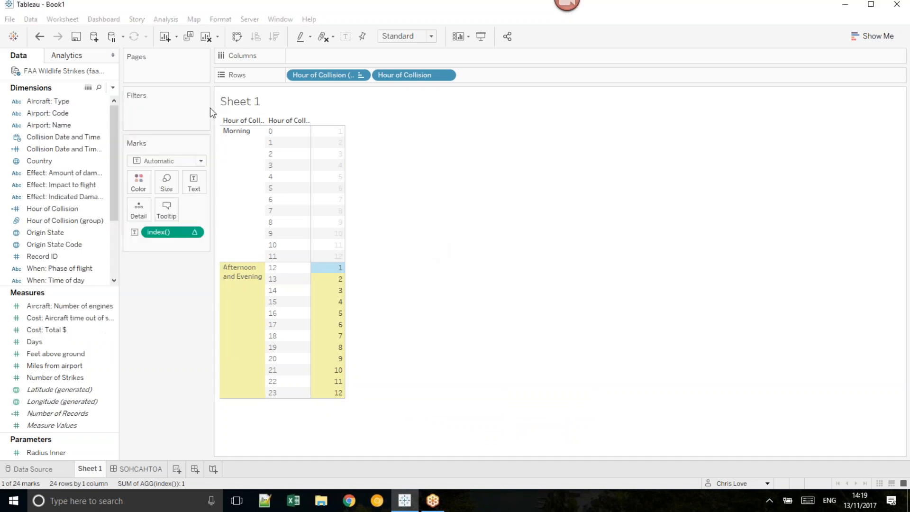
Step: Divide the index calculation on the marks by 12, giving index()/12
double_click(172, 232)
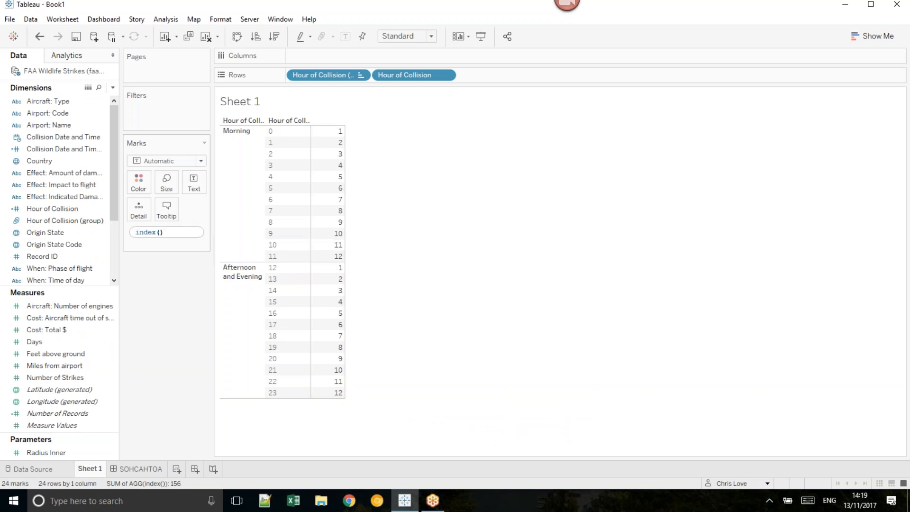
type("/ 12")
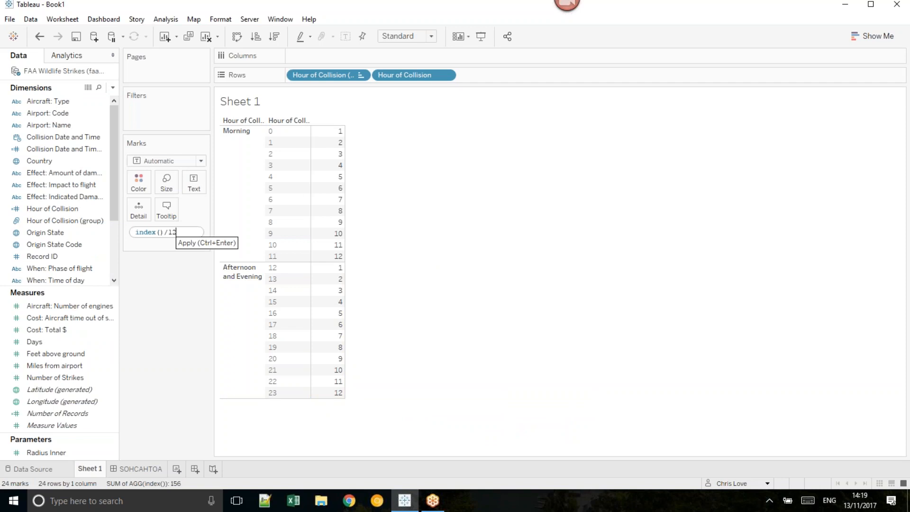
key("Return")
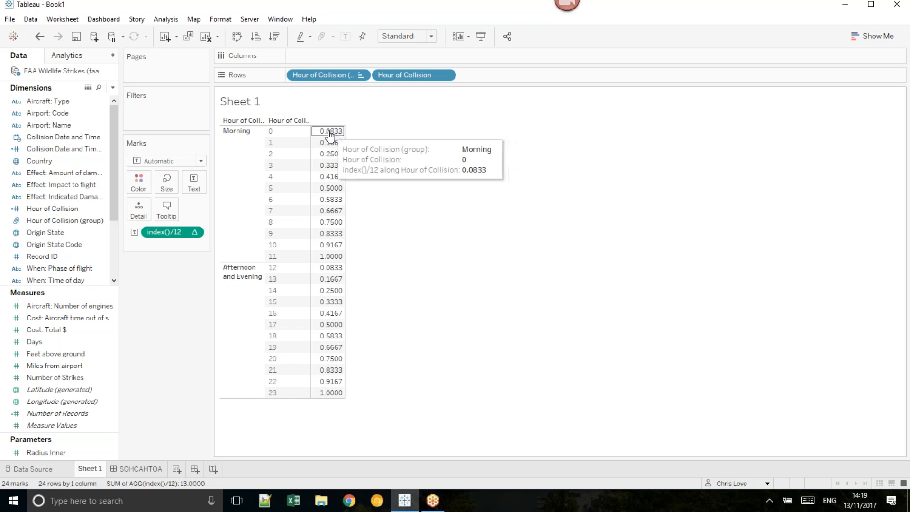
Step: Change the text calculation to (index()-1)/12 so that it starts from zero
double_click(168, 231)
left_click(164, 230)
type("-1)")
key("Home")
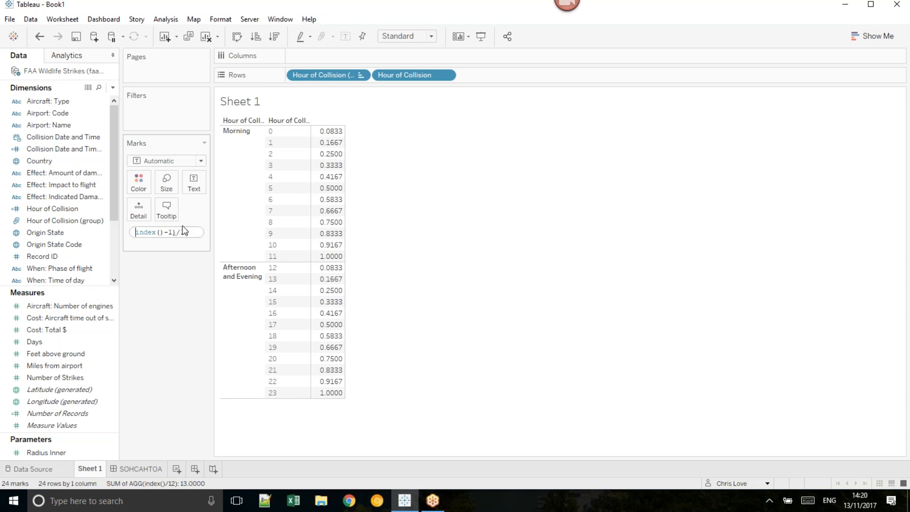
type("(")
key("Return")
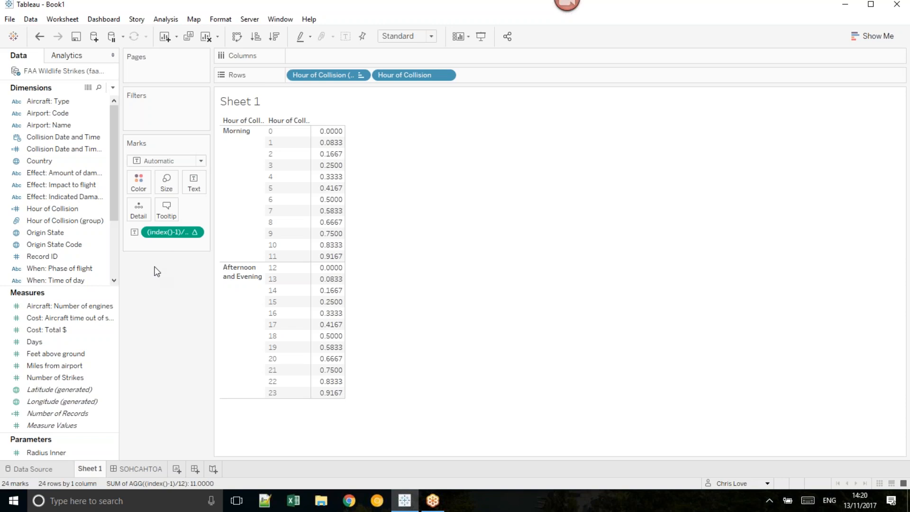
mouse_move(337, 134)
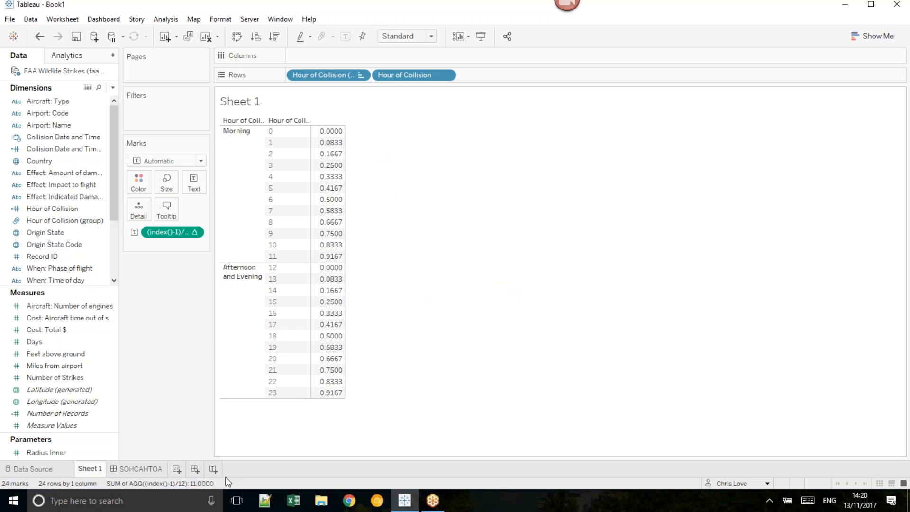
Step: Convert the text calculation to radians by changing it to 2*pi()*(index()-1)/12
left_click(155, 471)
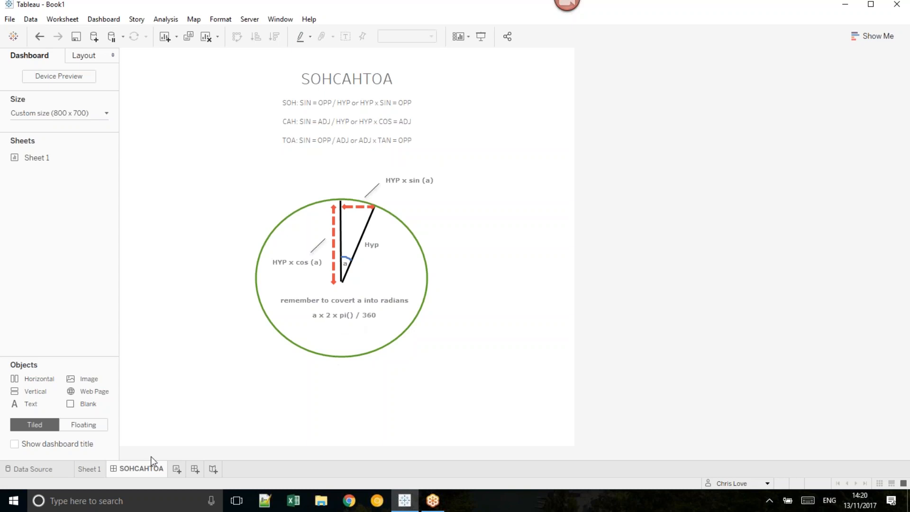
left_click(101, 473)
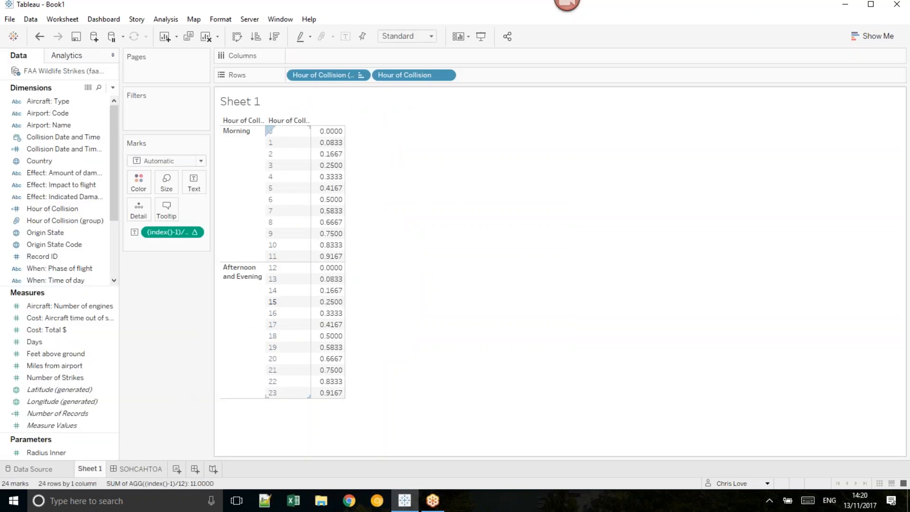
double_click(162, 232)
left_click(137, 233)
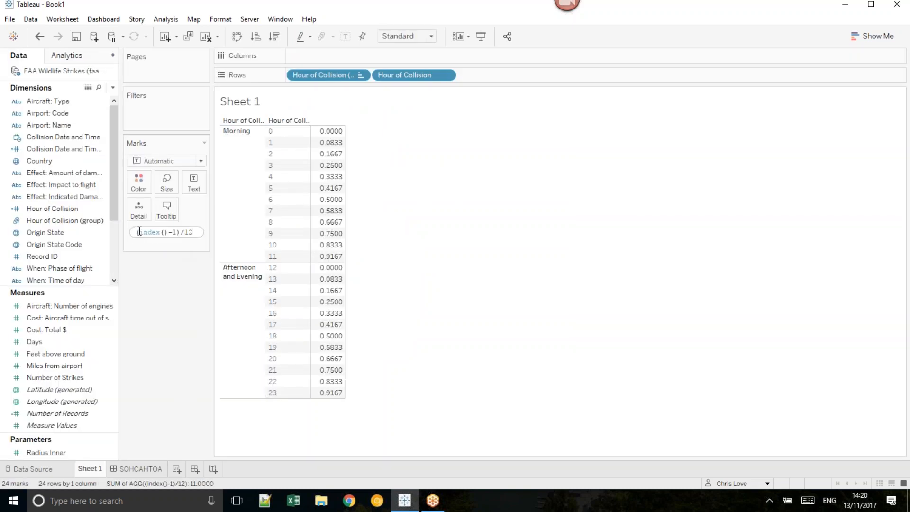
type("2*pi()*")
key("Return")
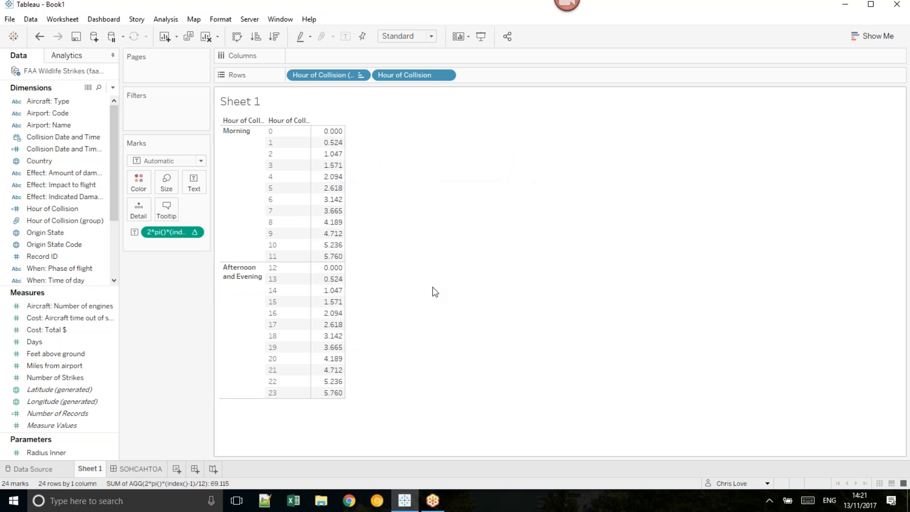
left_click(567, 18)
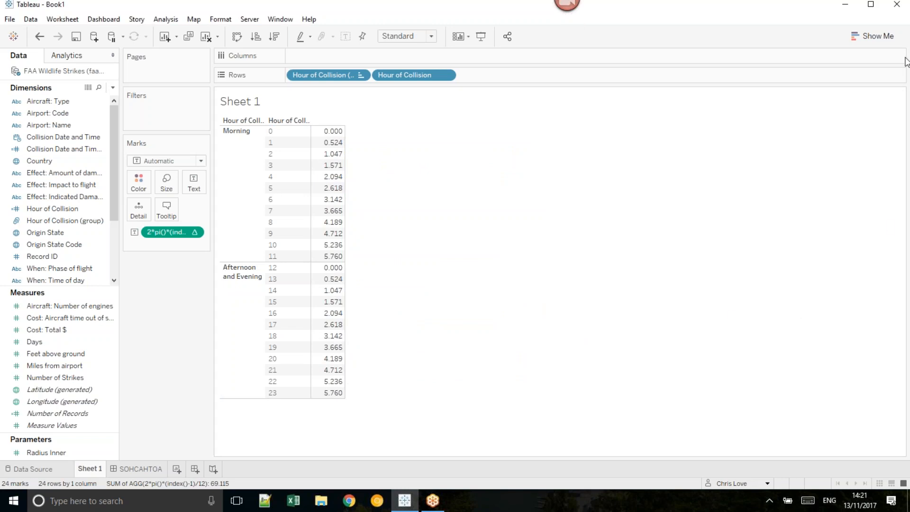
left_click(895, 30)
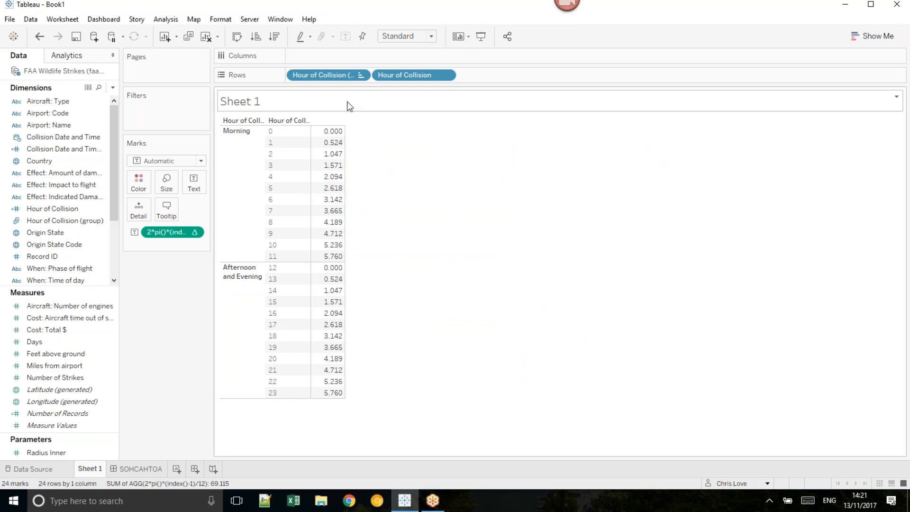
Step: Move both Hour of Collision fields from Rows to the marks' detail and place the 2*pi()*(index()-1)/12 calculation on Columns
left_click_drag(189, 265, 180, 245)
left_click_drag(332, 76, 323, 57)
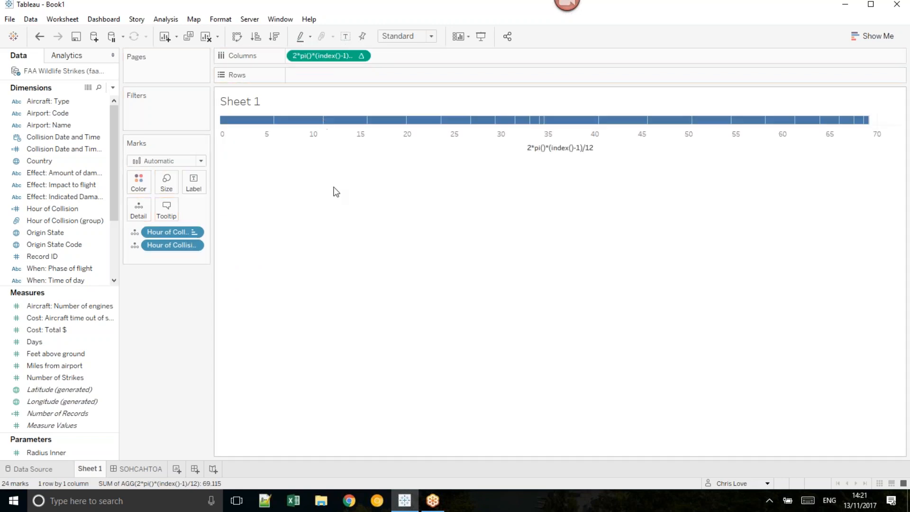
Step: Wrap the calculation on Columns in a sine function, giving sin(2*pi()*(index()-1)/12)
double_click(322, 56)
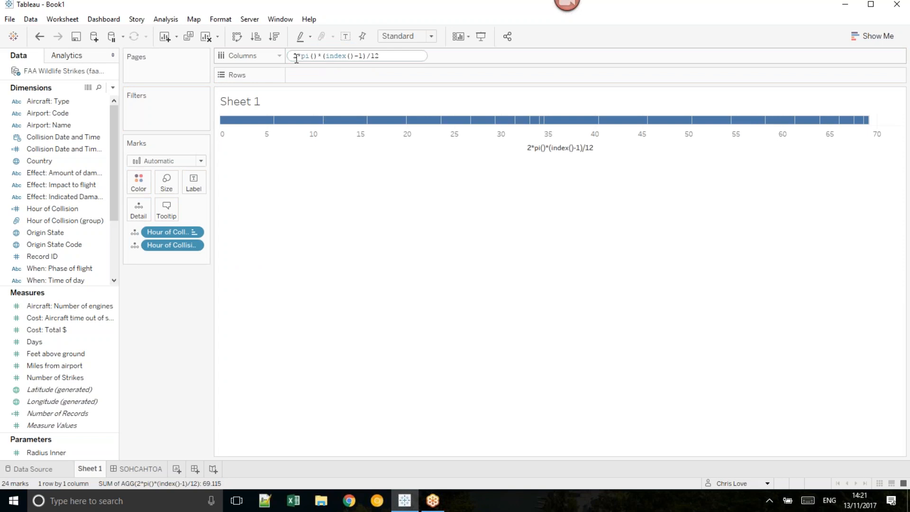
type("sin(")
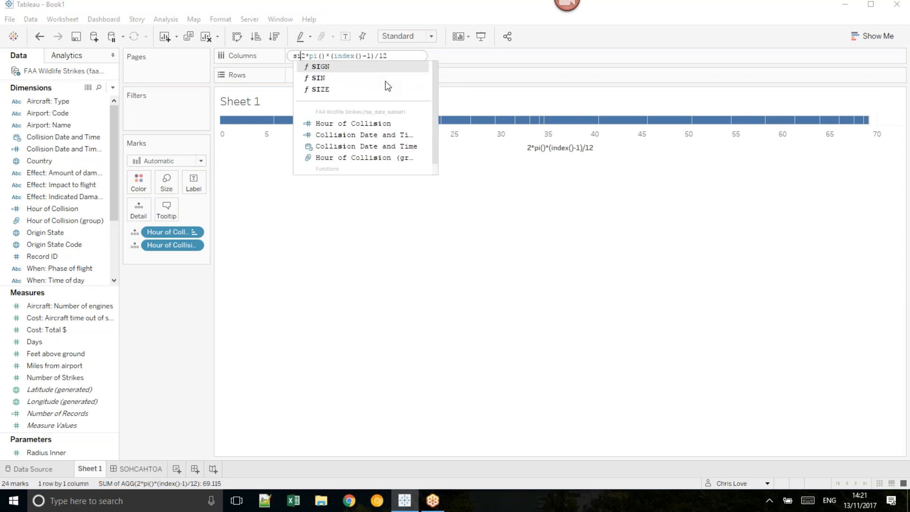
left_click(403, 56)
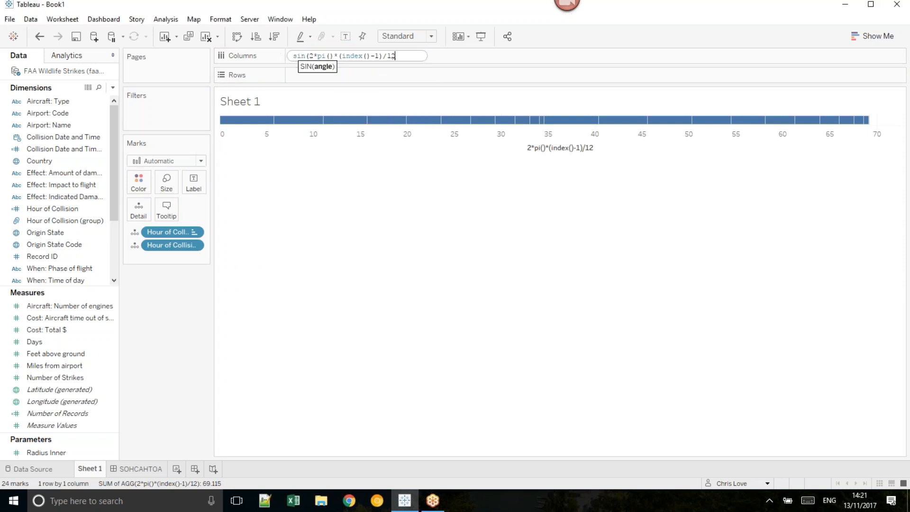
type(")")
key("Return")
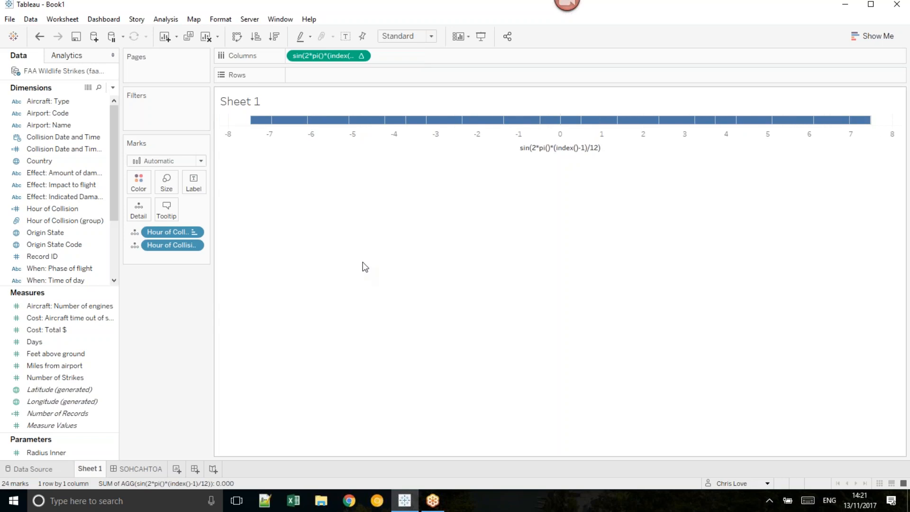
Step: Copy the sine calculation to Rows and change it to cosine, giving cos(2*pi()*(index()-1)/12)
double_click(322, 55)
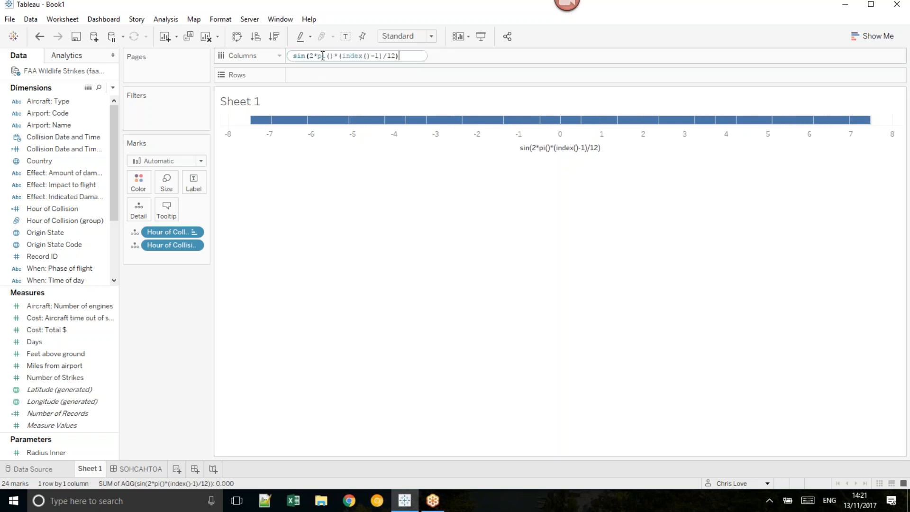
key("ctrl+a")
left_click_drag(322, 56, 280, 75)
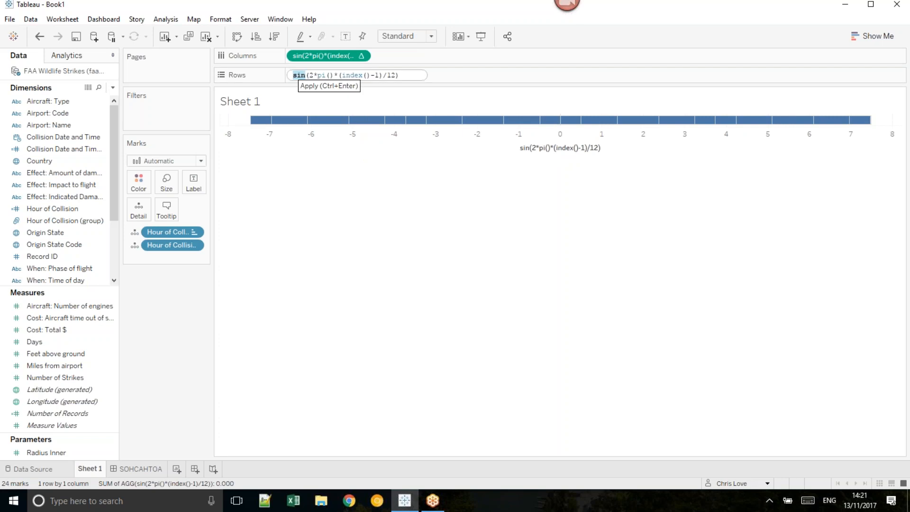
type("cos")
key("Return")
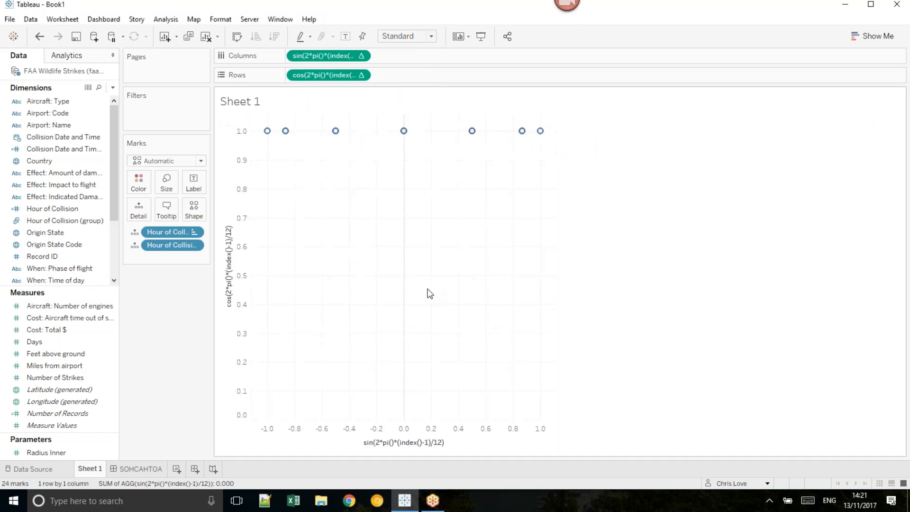
Step: Compute the cosine calculation along Hour of Collision only, and move Hour of Collision (group) from the marks' detail to Columns
left_click(362, 74)
left_click(373, 242)
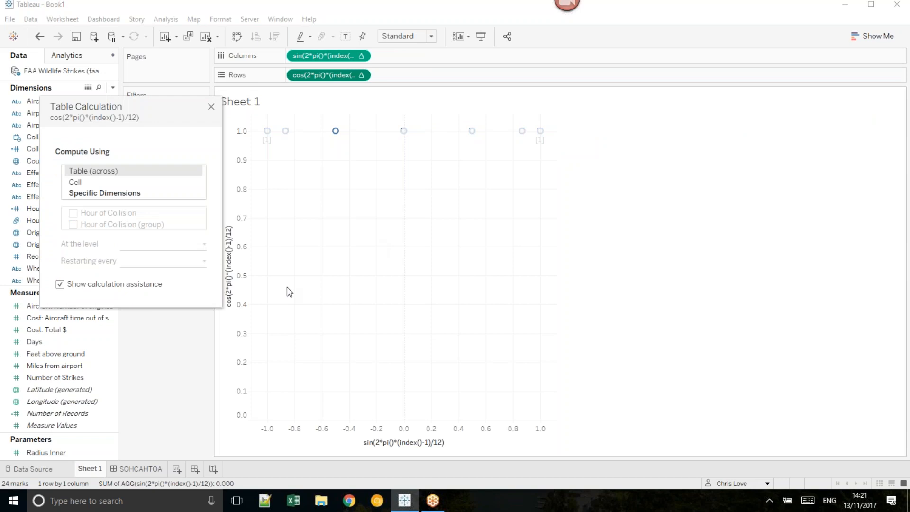
left_click(93, 193)
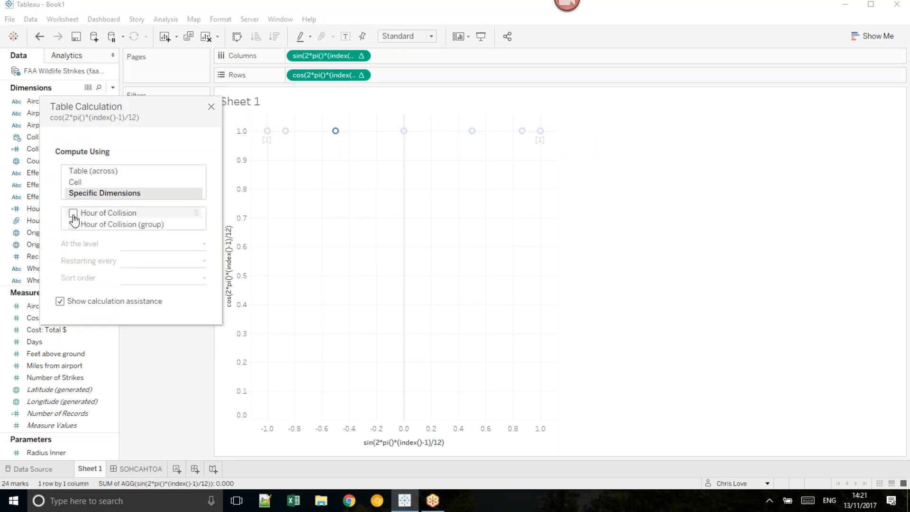
left_click(73, 214)
left_click(211, 106)
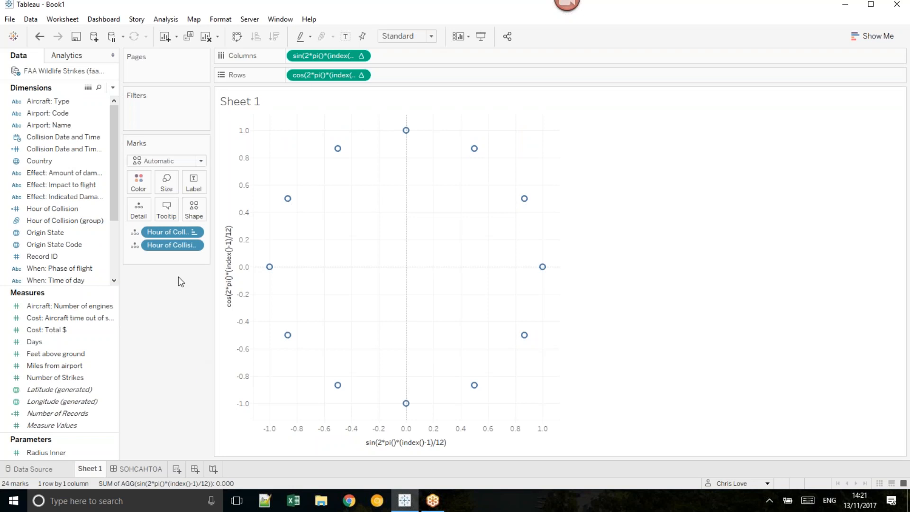
left_click_drag(166, 232, 290, 58)
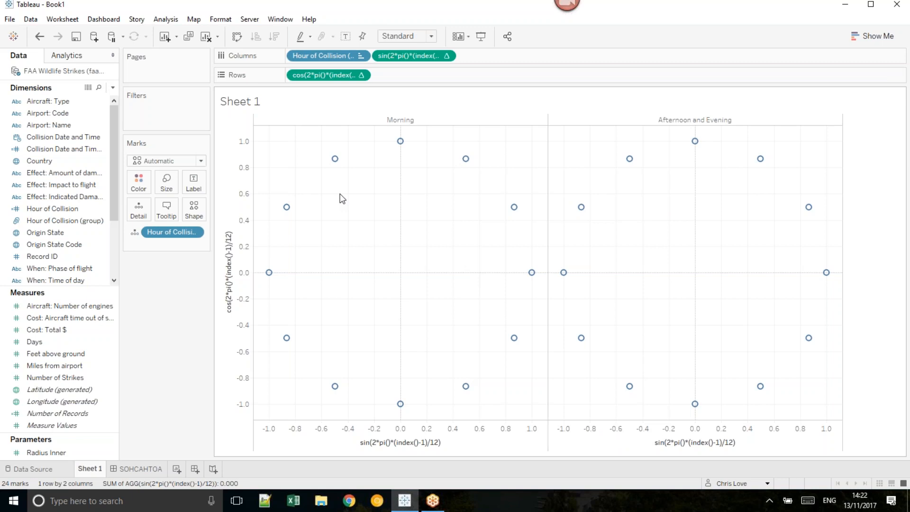
Step: Save the sine calculation on Columns as a measure named x and the cosine calculation on Rows as y
left_click_drag(399, 56, 77, 345)
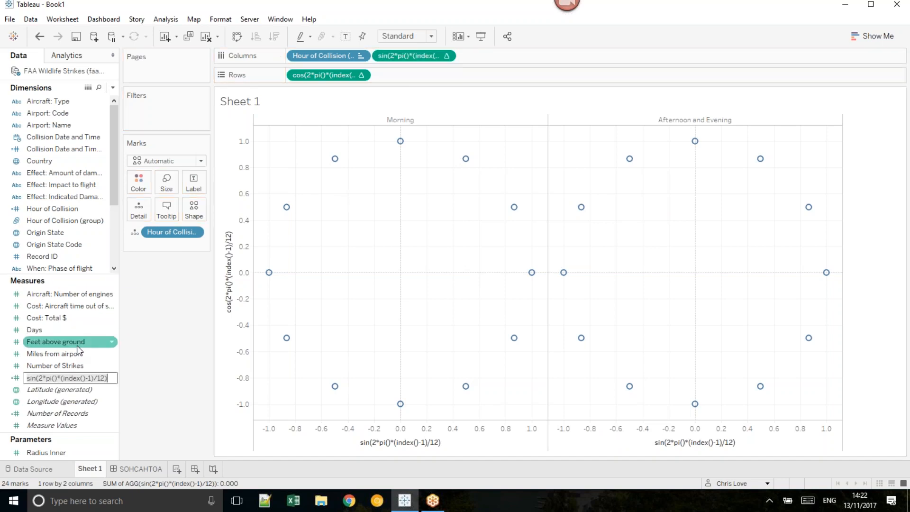
type("x")
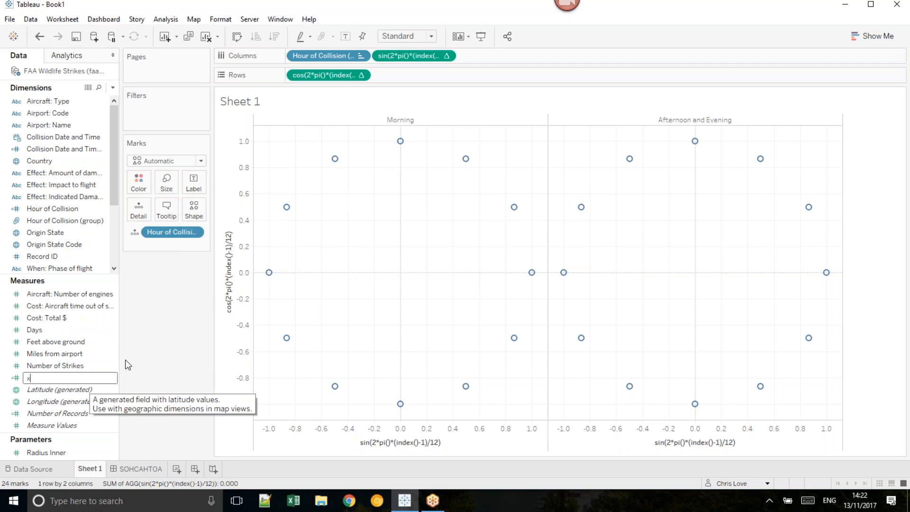
key("Return")
left_click_drag(334, 80, 83, 349)
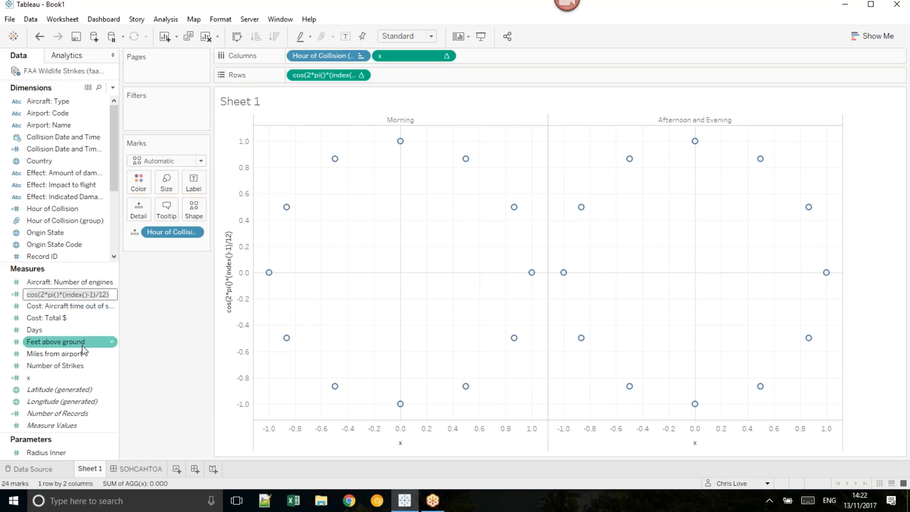
type("y")
key("Return")
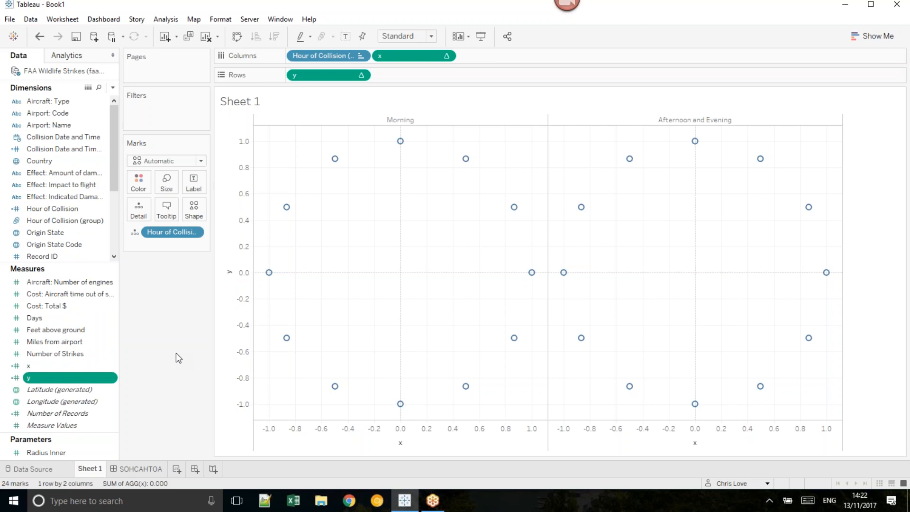
Step: Edit the x calculation to begin with sum([Number of Strikes])* and copy that prefix
right_click(70, 367)
left_click(109, 176)
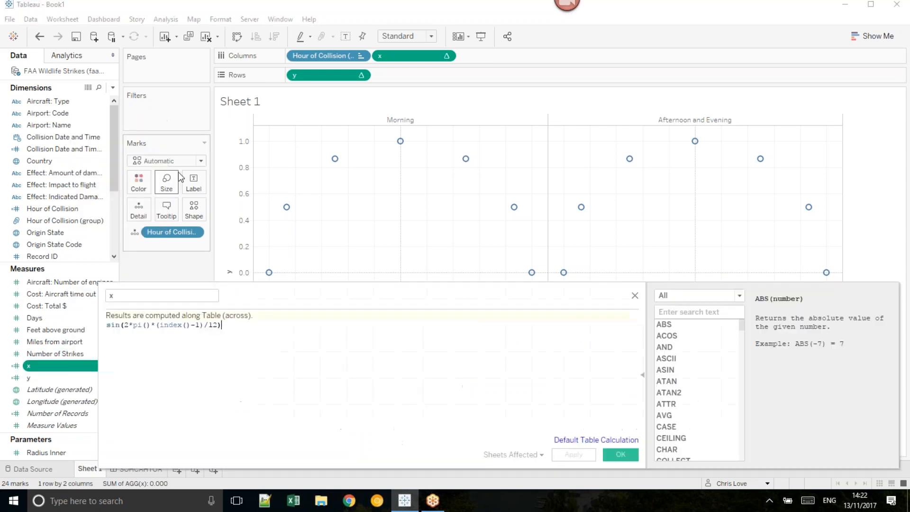
left_click(108, 327)
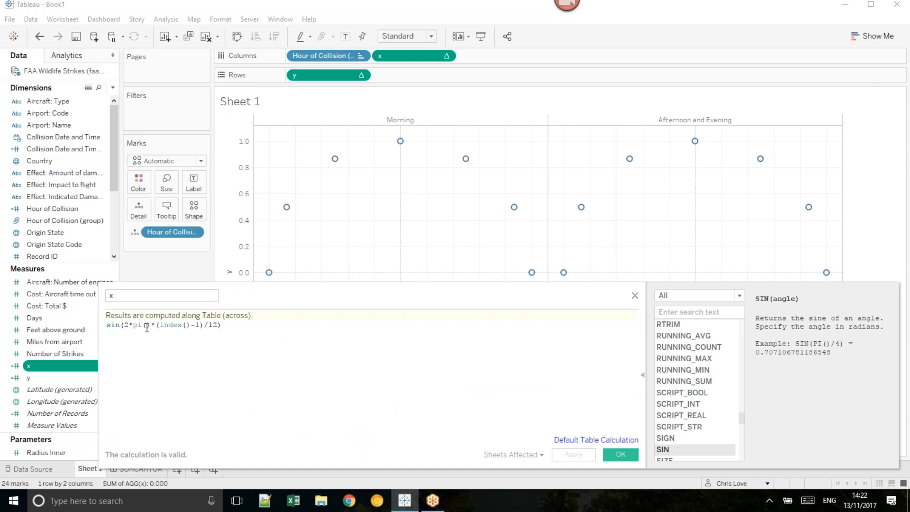
type("sum(Num")
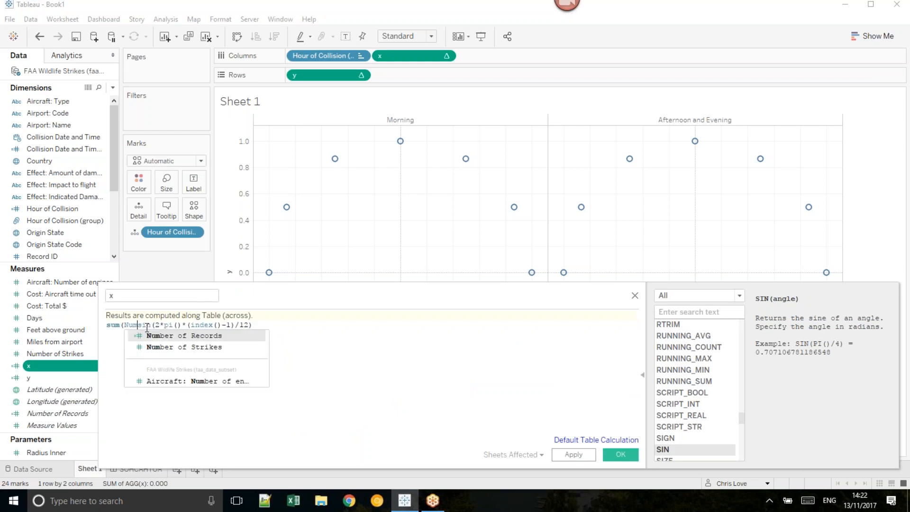
left_click(237, 347)
type(")*")
left_click_drag(218, 325, 106, 324)
key("ctrl+c")
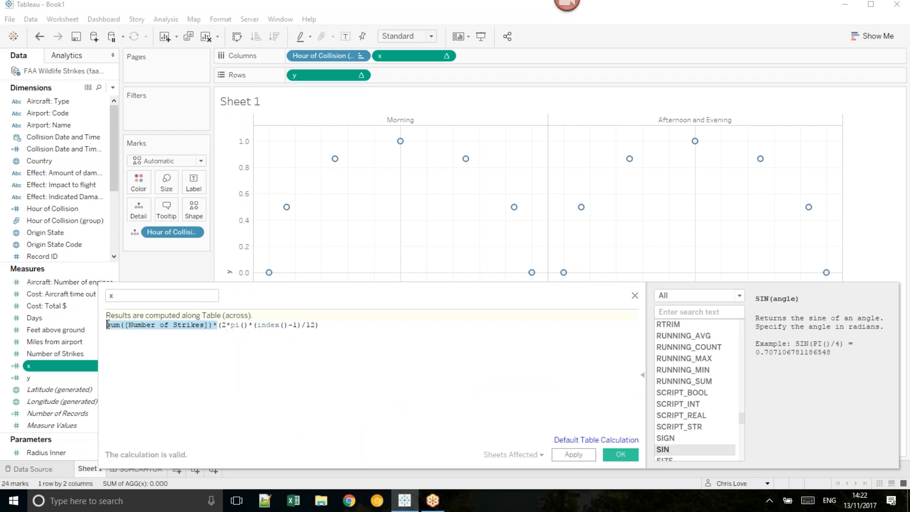
left_click(620, 454)
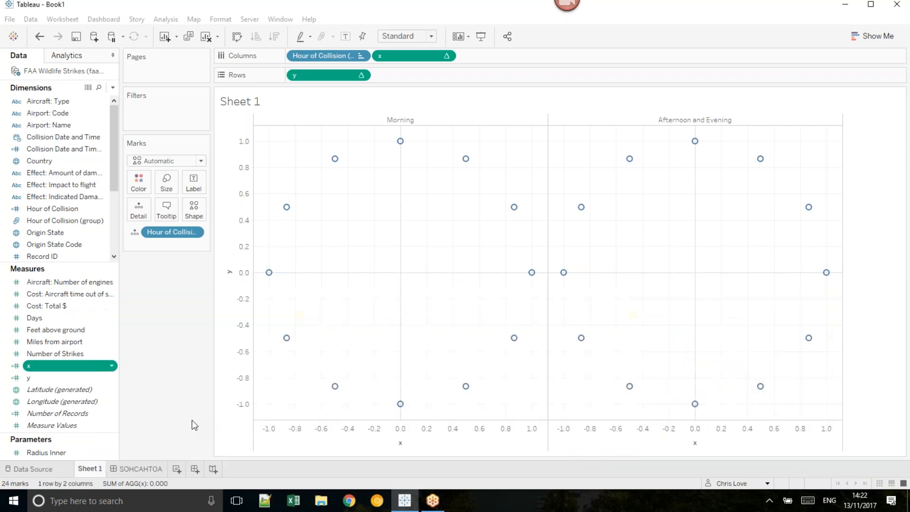
Step: Add the copied sum([Number of Strikes])* prefix in front of the cosine in the y calculation
left_click(68, 378)
right_click(68, 384)
left_click(161, 228)
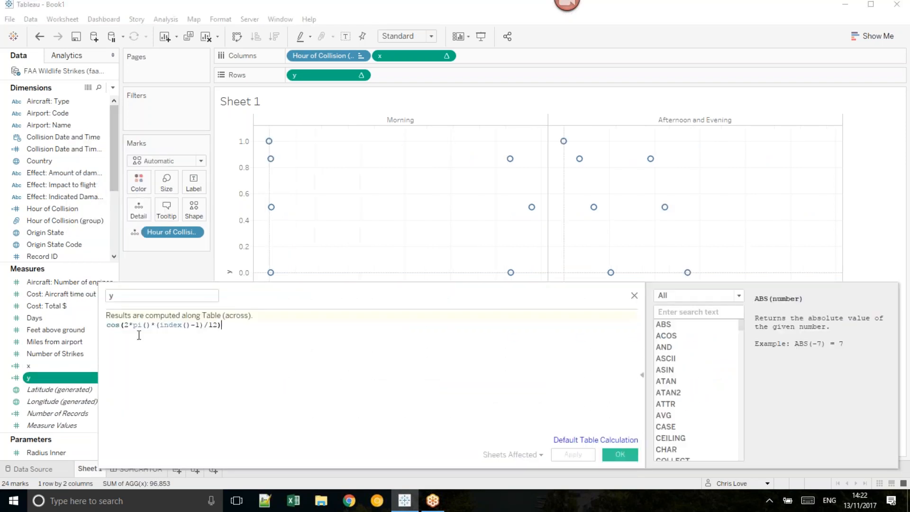
left_click(108, 326)
key("ctrl+v")
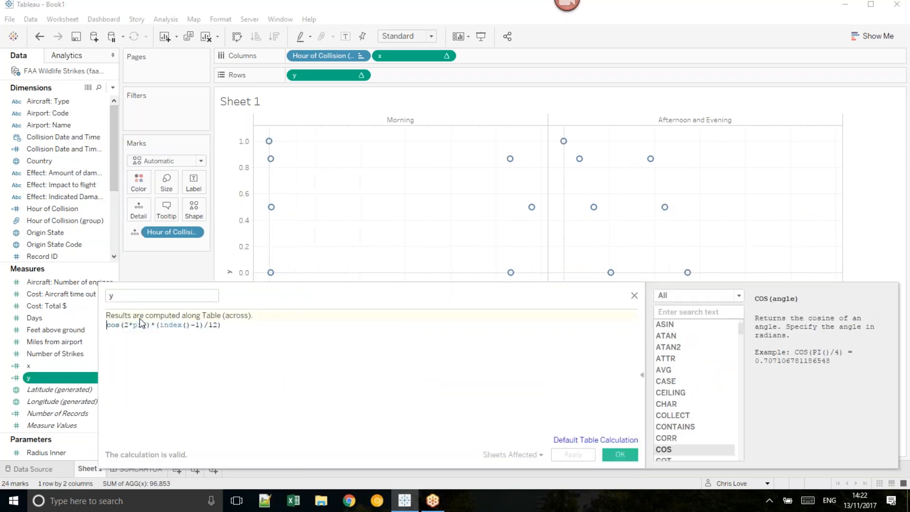
left_click(620, 455)
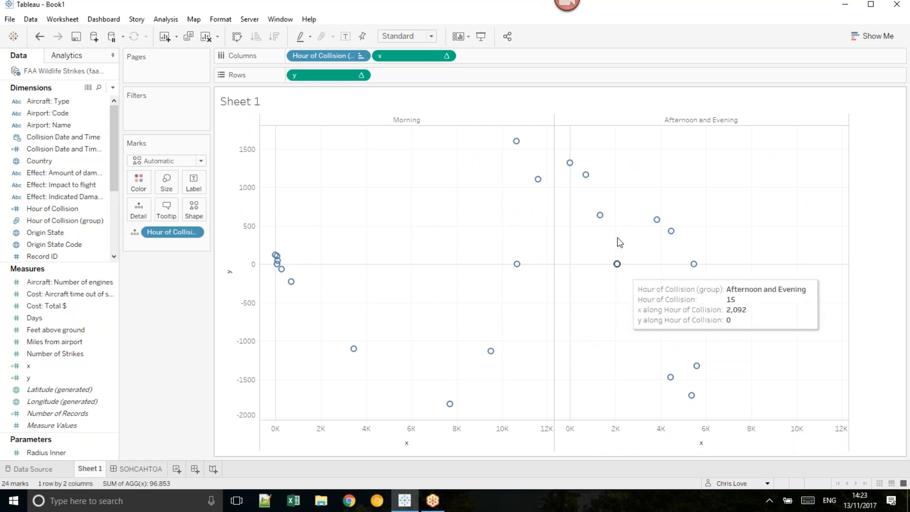
Step: Restore the sine function in the x calculation, giving sum([Number of Strikes])*SIN(2*pi()*(index()-1)/12)
right_click(51, 367)
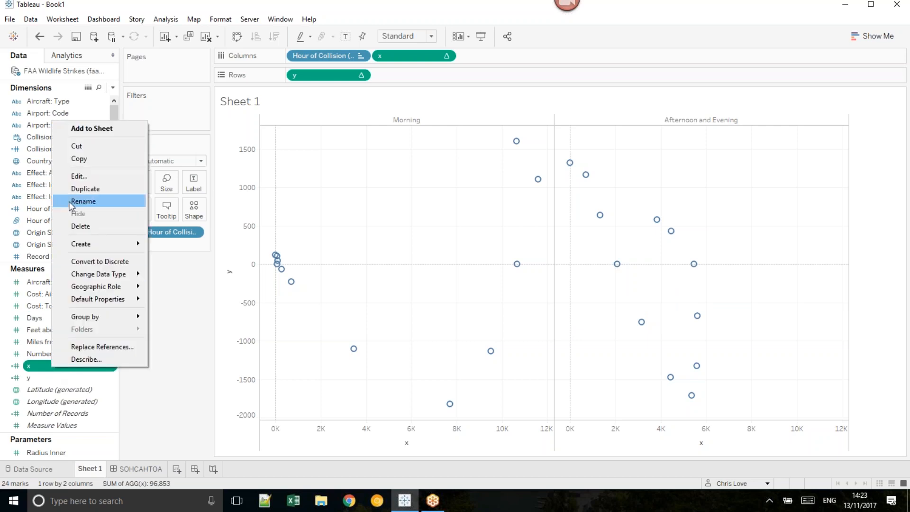
left_click(97, 182)
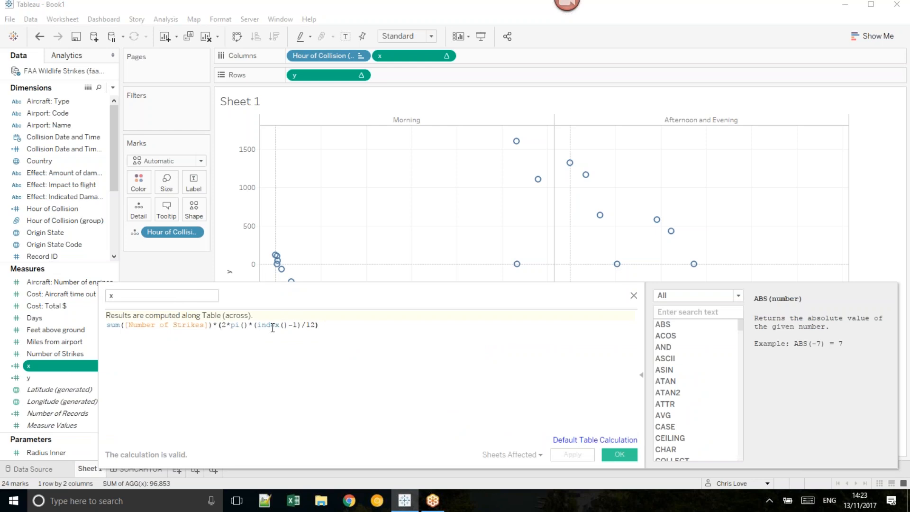
type("sin")
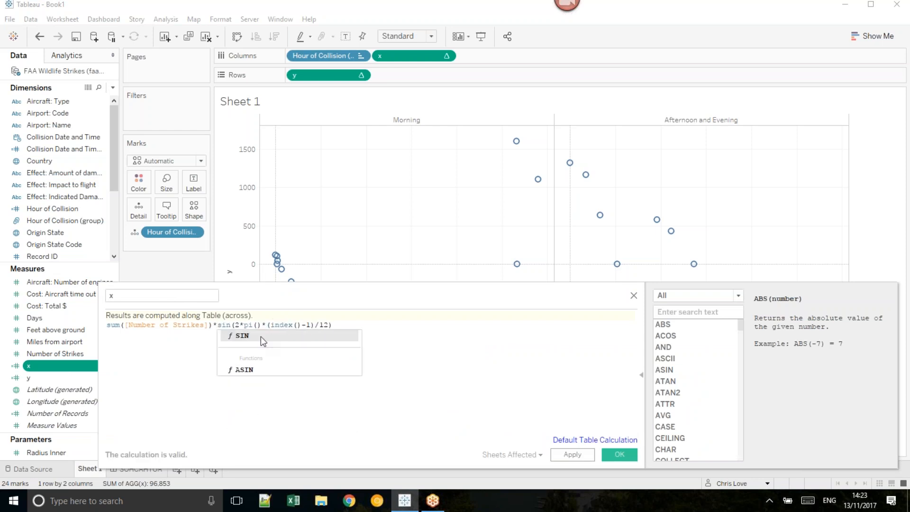
key("Return")
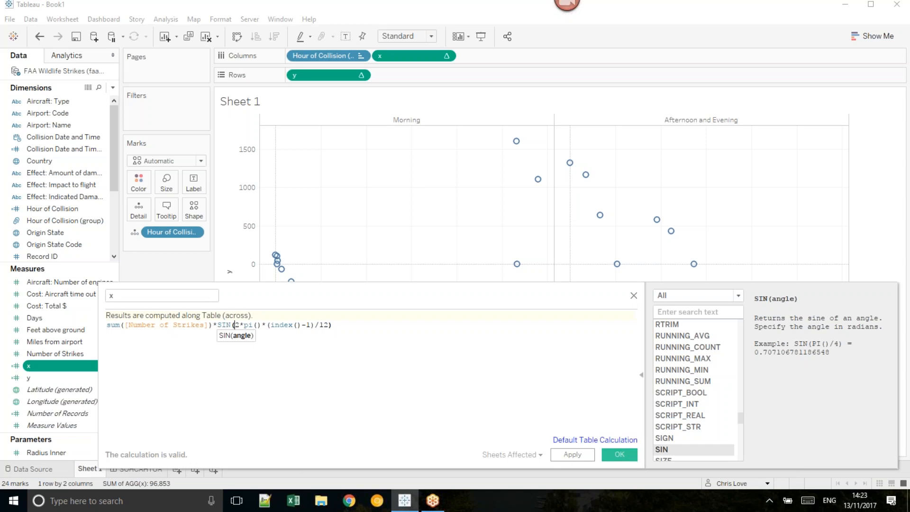
double_click(226, 324)
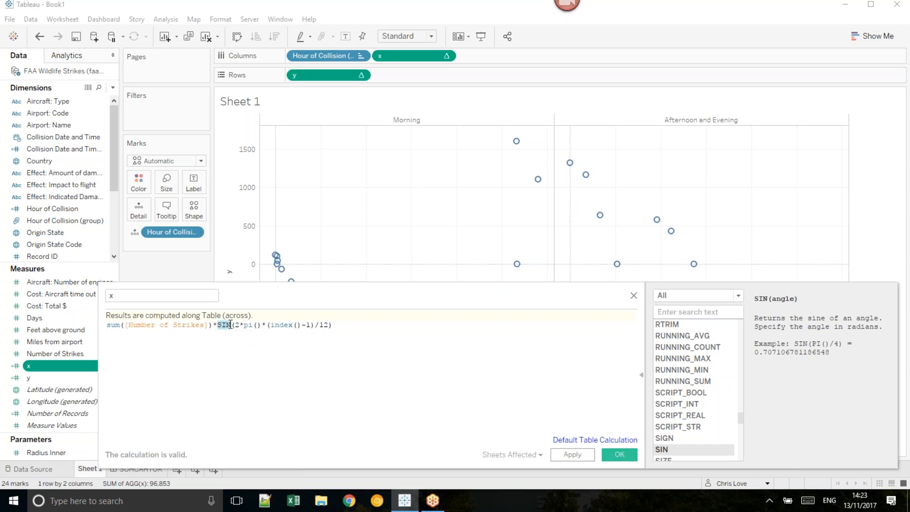
left_click(575, 454)
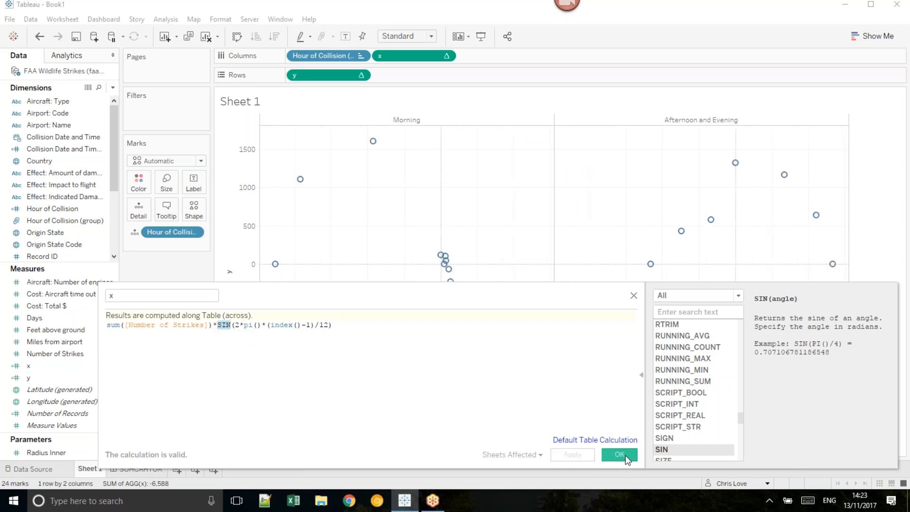
left_click(616, 454)
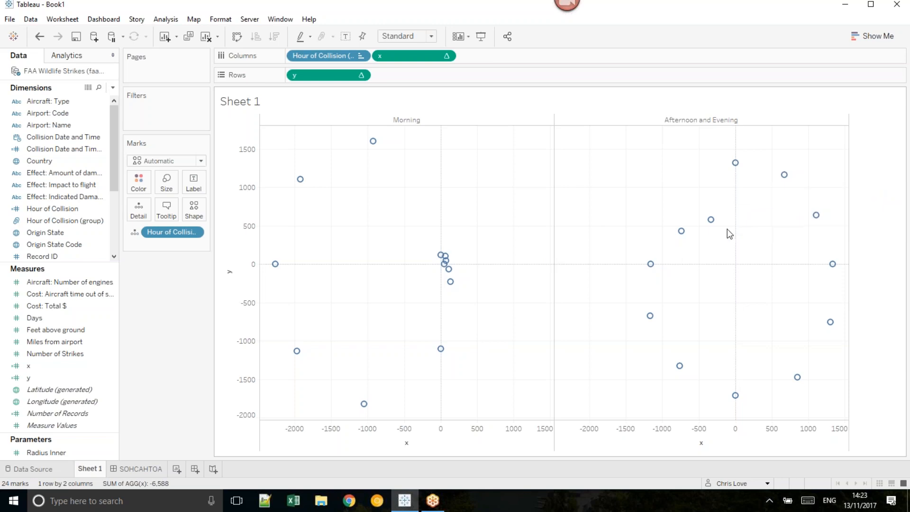
Step: Union the FAA Wildlife Strikes table with a second copy of itself in the data source and return to Sheet 1
left_click(50, 125)
right_click(54, 73)
left_click(79, 77)
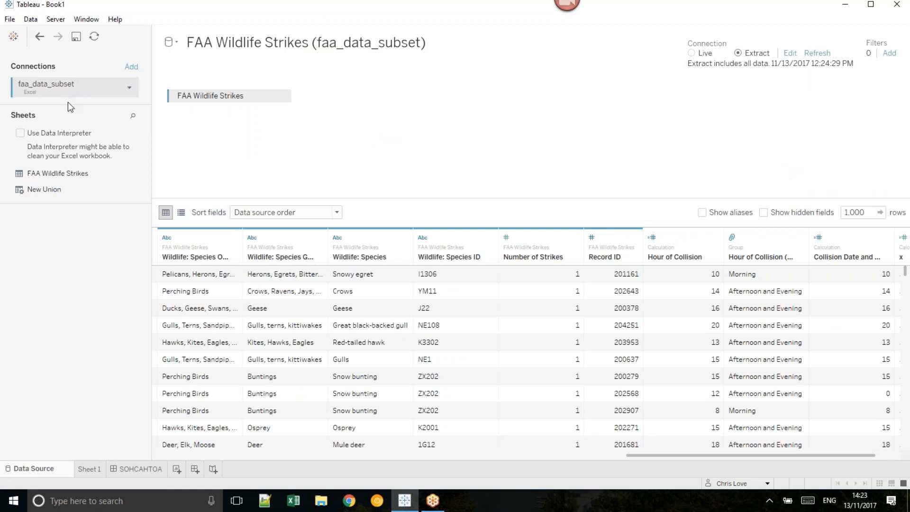
left_click_drag(65, 170, 209, 122)
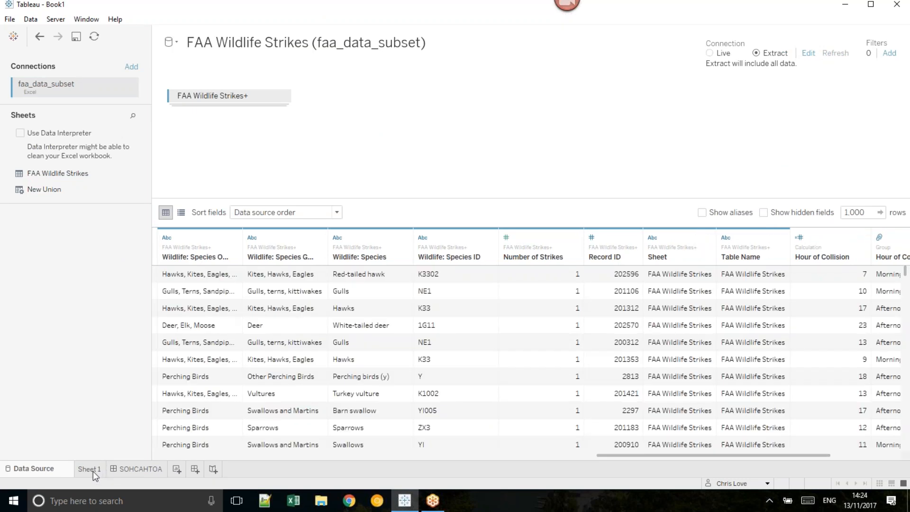
left_click(90, 470)
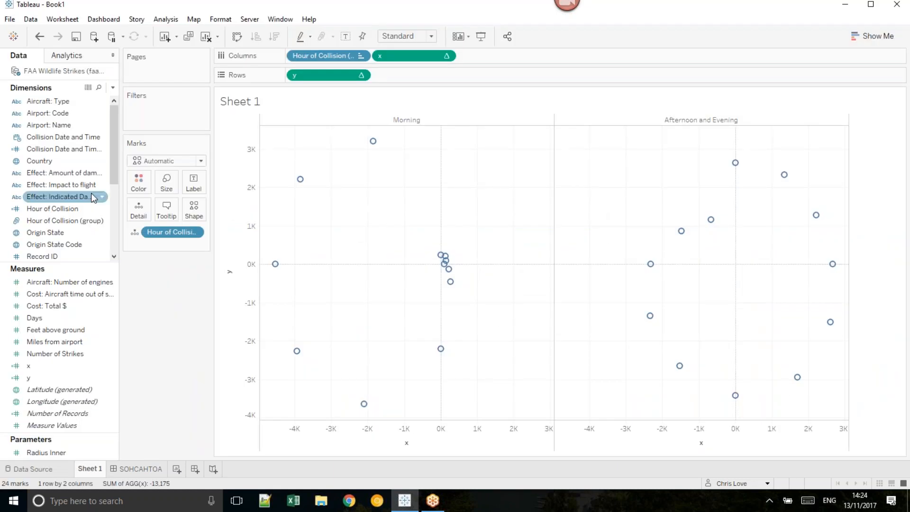
Step: View the description of the Table Name dimension and examine its domain members
scroll(91, 193, "down", 5)
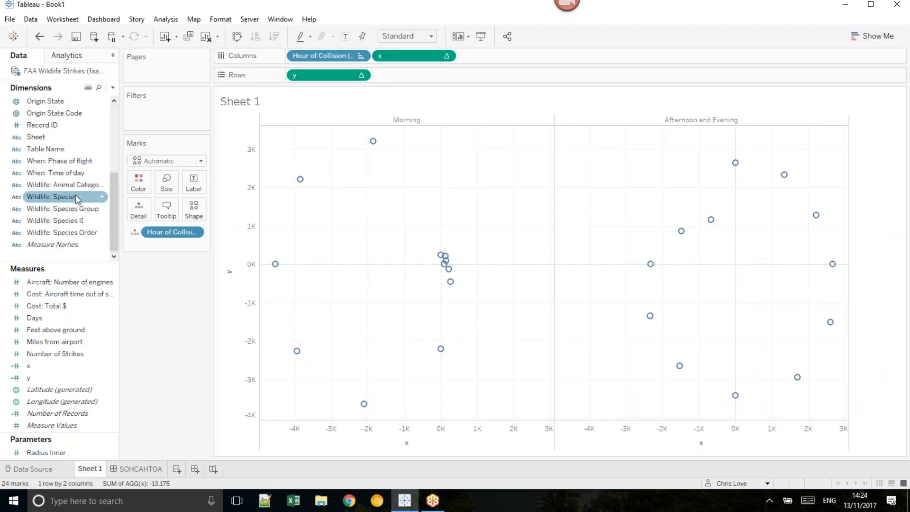
right_click(50, 151)
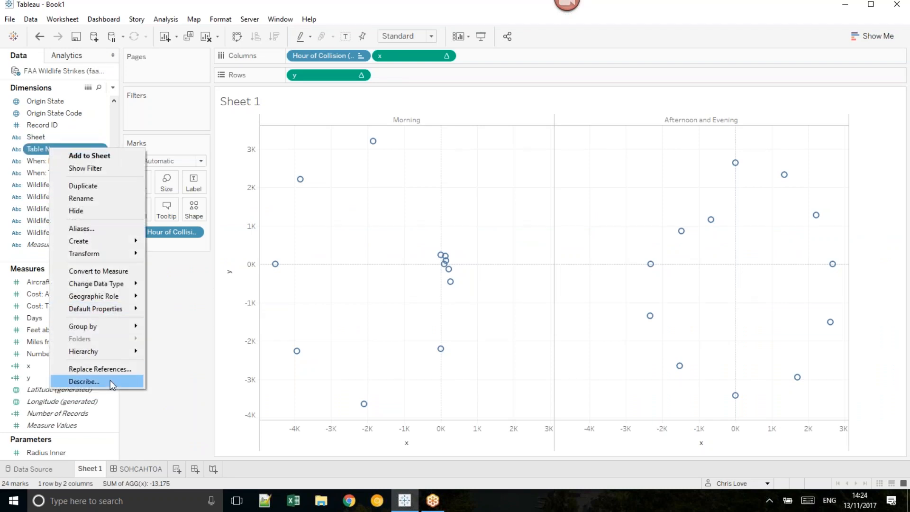
left_click(110, 382)
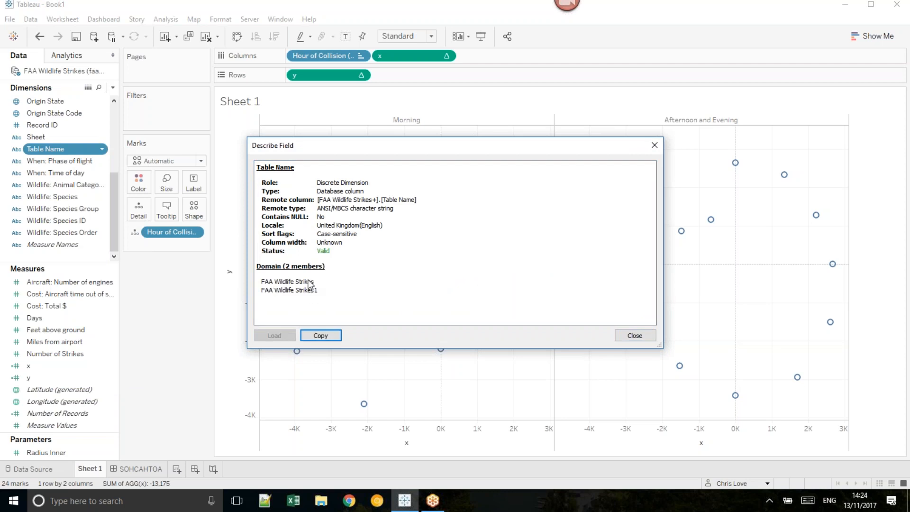
left_click_drag(315, 281, 260, 282)
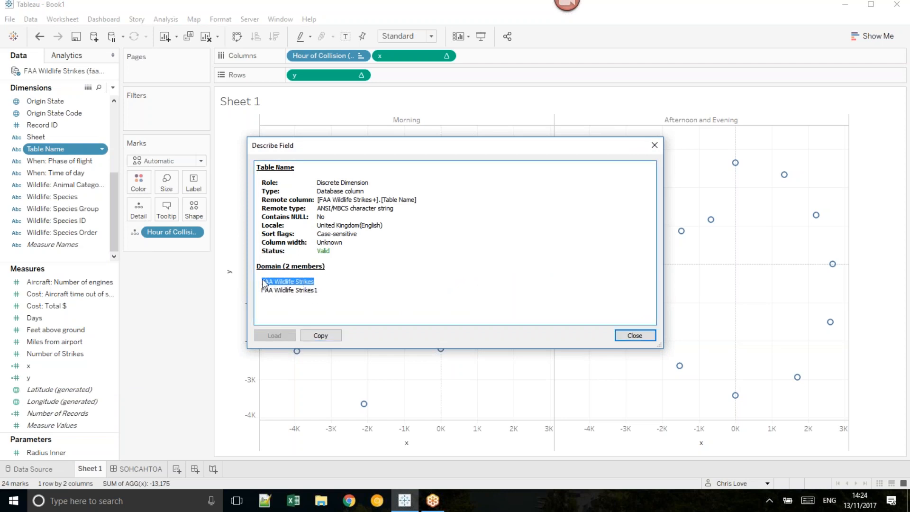
left_click(326, 289)
left_click(328, 291)
left_click(637, 336)
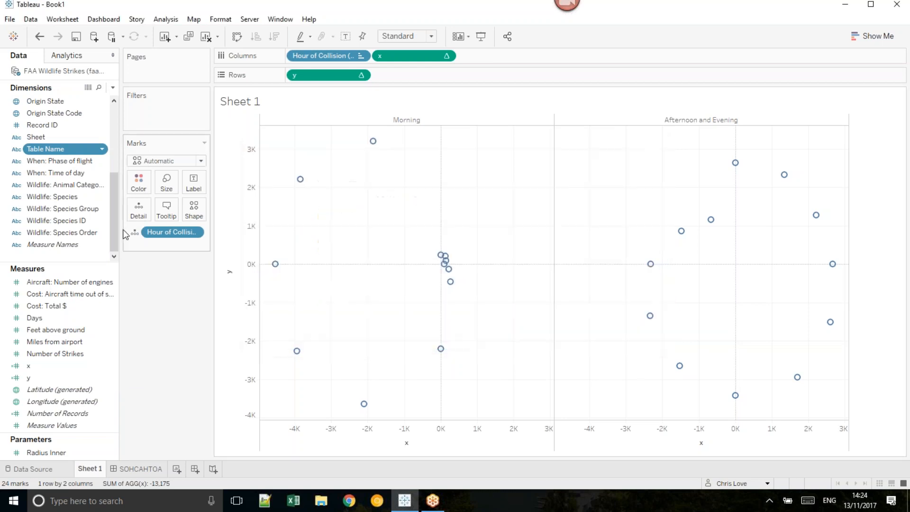
Step: Create a group named Path from Table Name, with FAA Wildlife Strikes as group 1 and FAA Wildlife Strikes1 as group 2
right_click(58, 150)
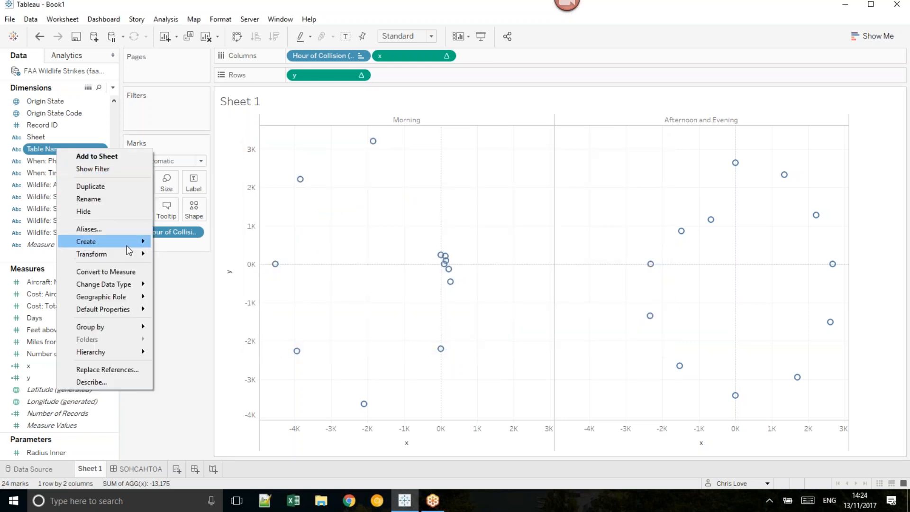
mouse_move(148, 243)
left_click(193, 244)
left_click(428, 180)
left_click(375, 314)
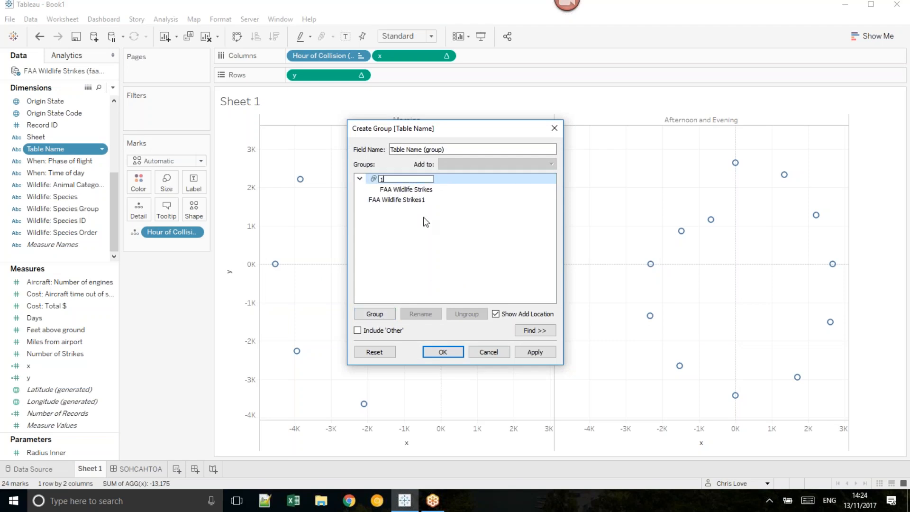
left_click(404, 200)
left_click(386, 313)
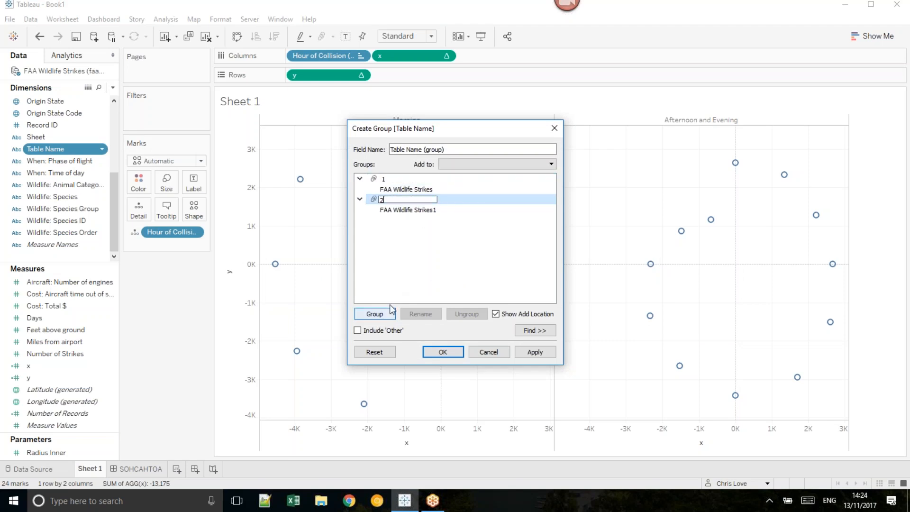
key("Tab")
type("Pa")
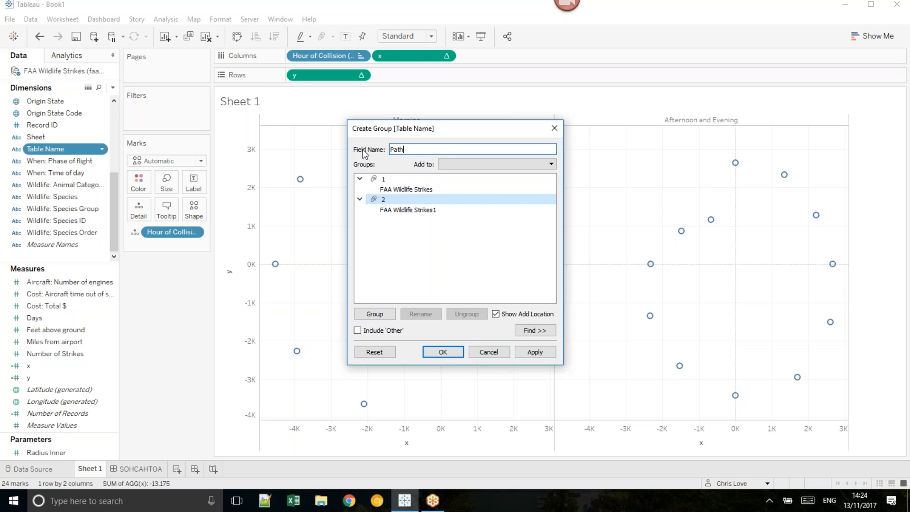
left_click(441, 357)
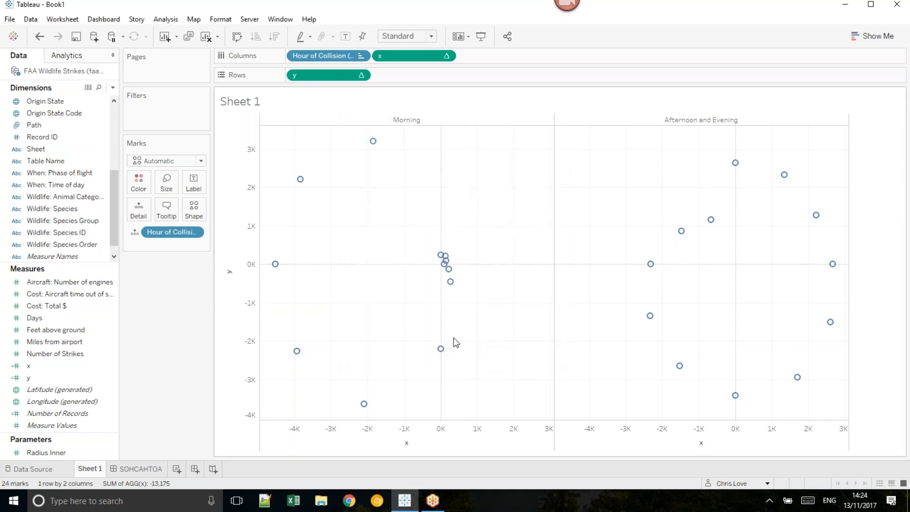
Step: Insert an IF line above the existing sine expression in the x calculation
right_click(54, 366)
left_click(98, 176)
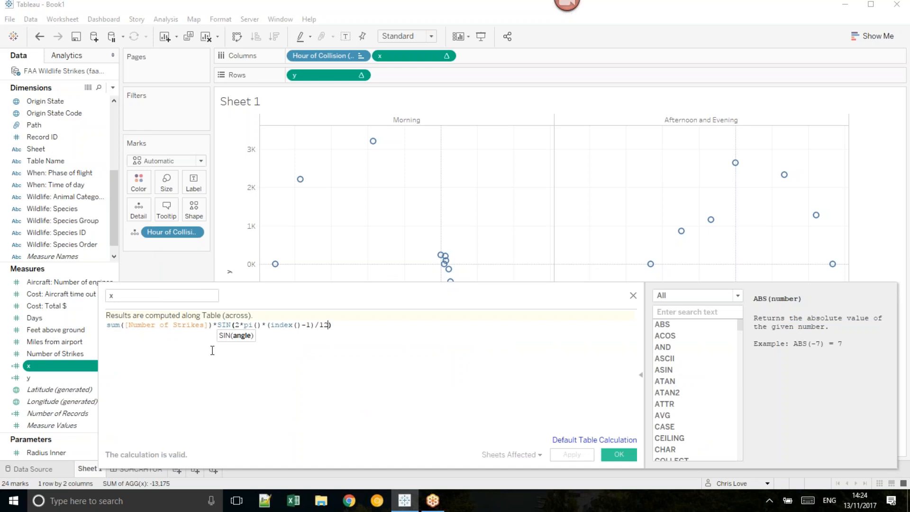
key("Home")
type("IF")
key("Return")
key("Return")
key("Return")
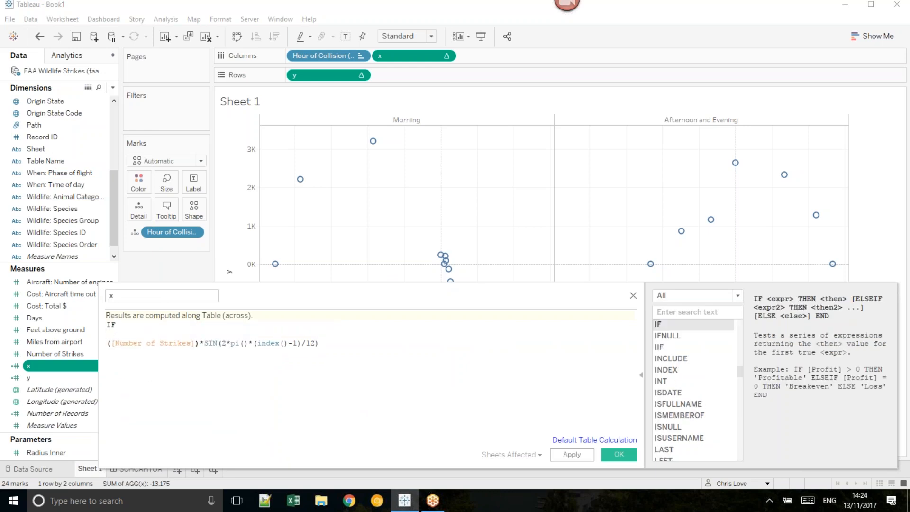
type("sum")
key("Escape")
key("Up")
key("Up")
Step: Complete the first condition of the x calculation as IF Path='1' then 0
type("Pat")
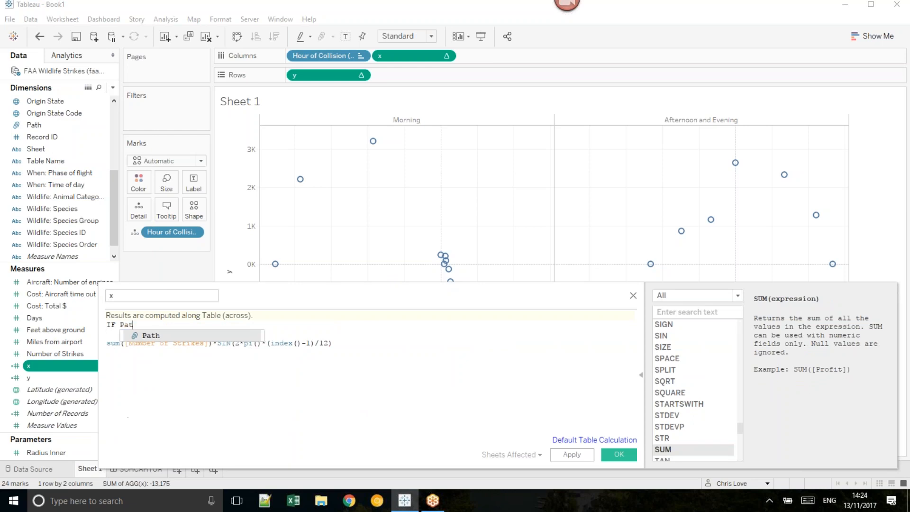
type("h='1' then -")
key("BackSpace")
type("0")
key("Return")
Step: Put ELSEIF Path='2' then in front of the sine expression in the x calculation and finish the statement with END
type("ELSEIF Path")
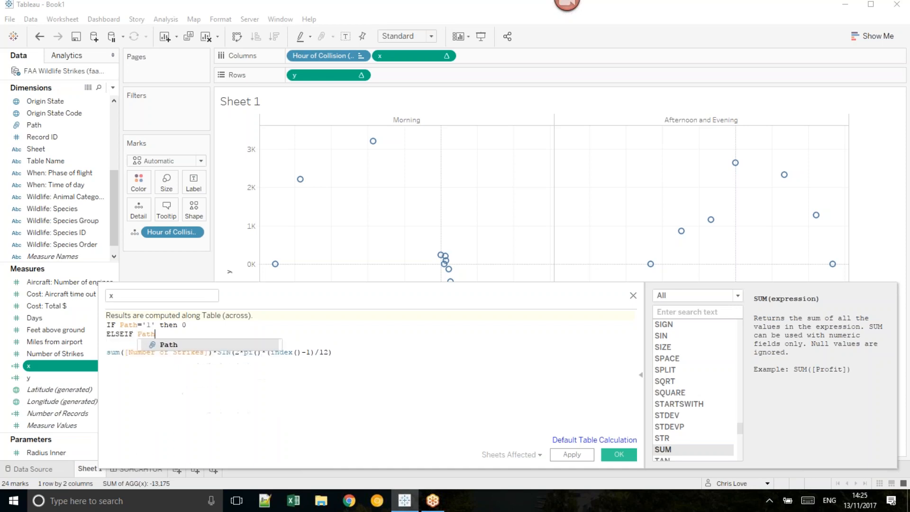
type("='2' then")
key("Delete")
key("Delete")
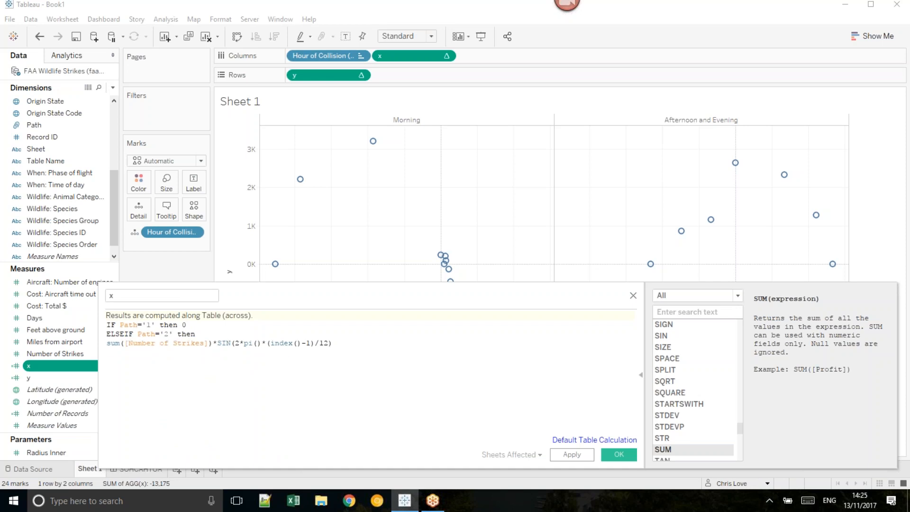
key("Return")
type("END")
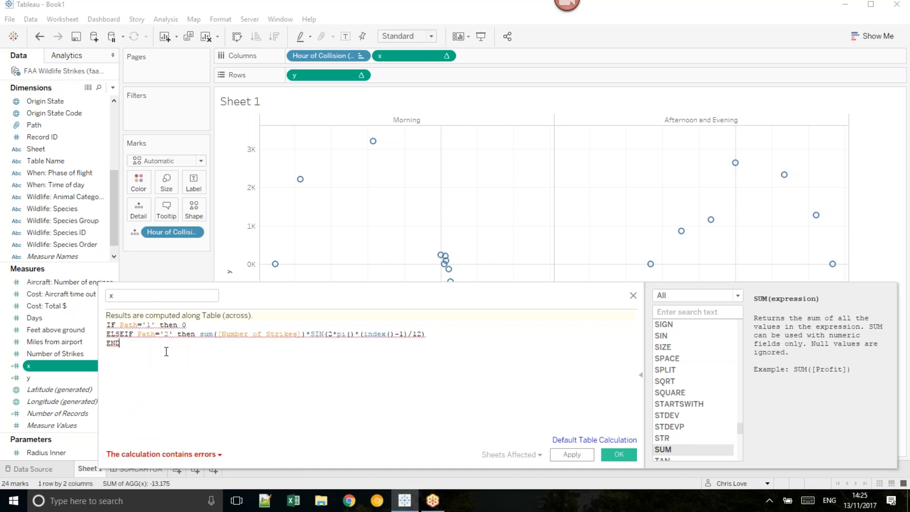
Step: Wrap Path in attr() in the IF condition of the x calculation
mouse_move(130, 326)
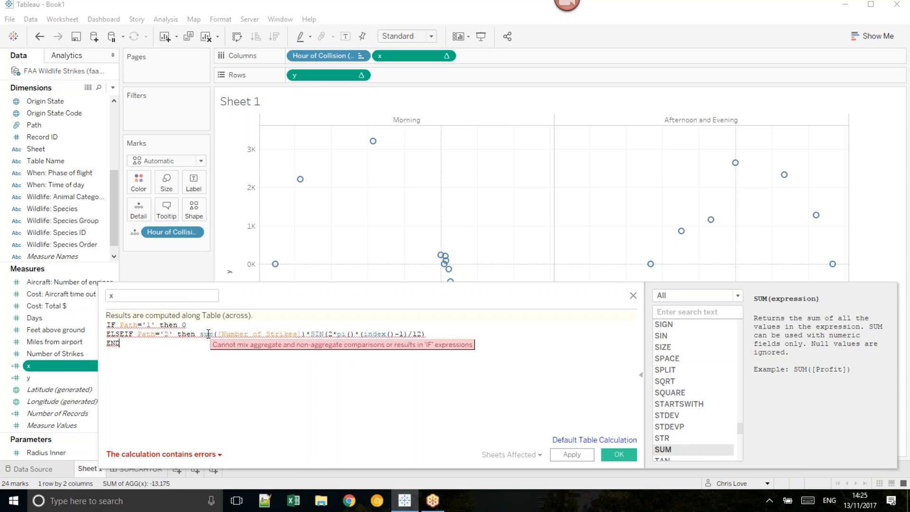
left_click(122, 326)
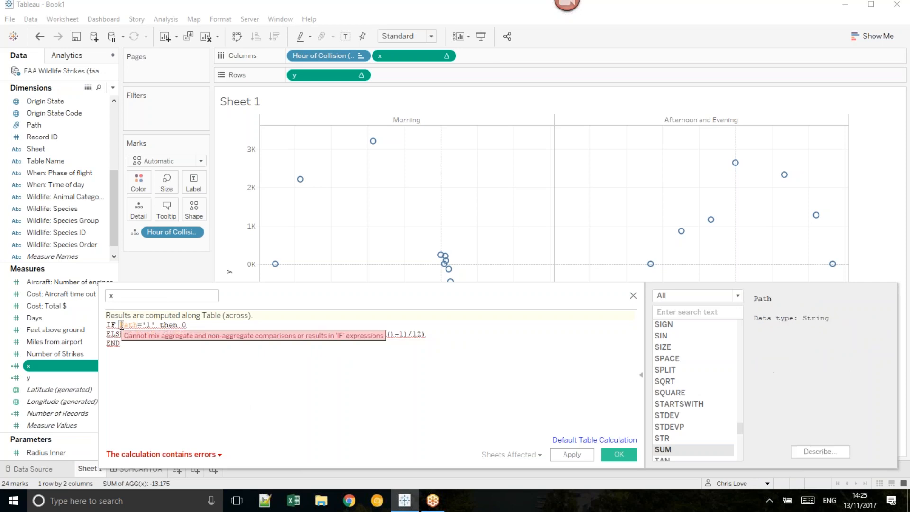
type("attr(")
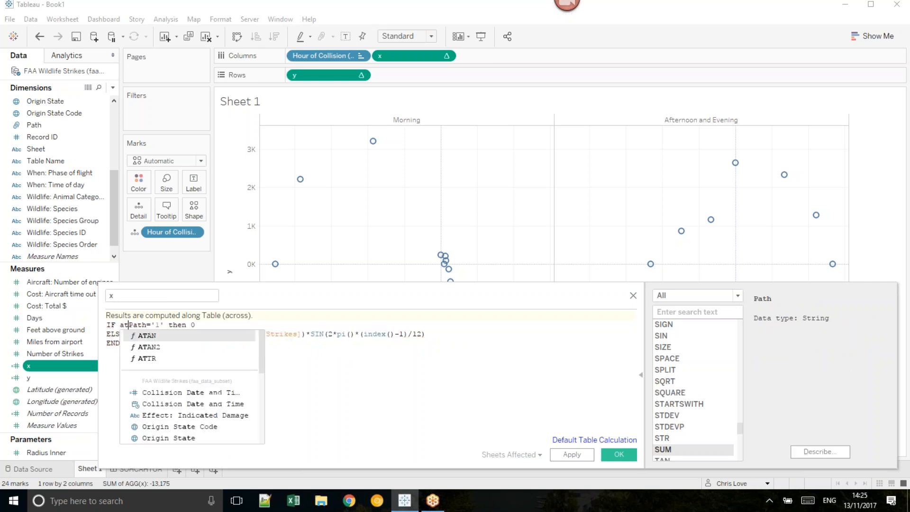
key("Right")
key("Right")
key("Right")
type(")")
Step: Wrap Path in attr() in the ELSEIF condition and save the x calculation
left_click(138, 334)
type("attr(")
key("Right")
key("Right")
key("Right")
key("Right")
type(")")
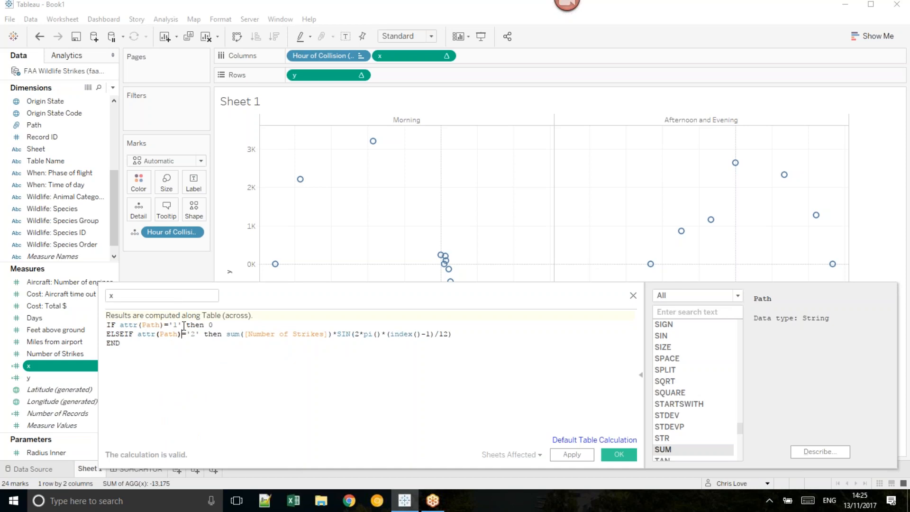
left_click(622, 456)
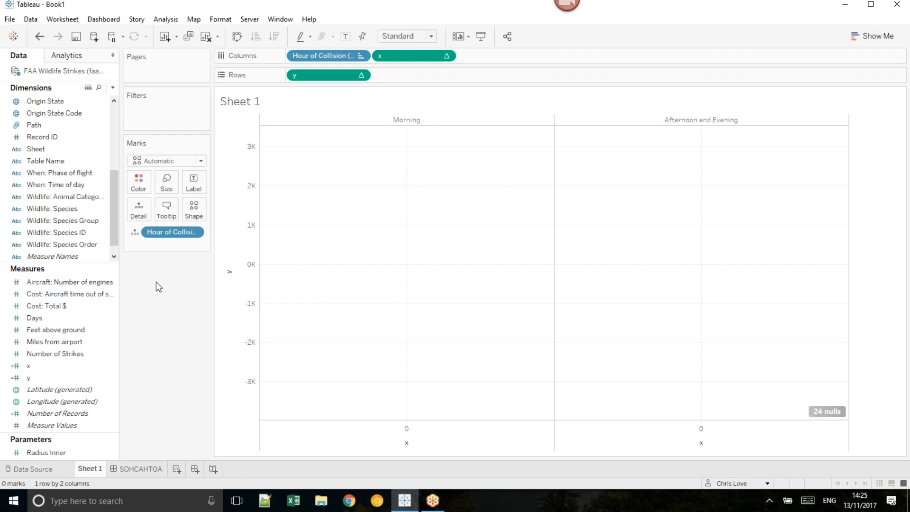
Step: Add the Path dimension to the marks and draw them as lines connected by Path
left_click_drag(36, 124, 162, 246)
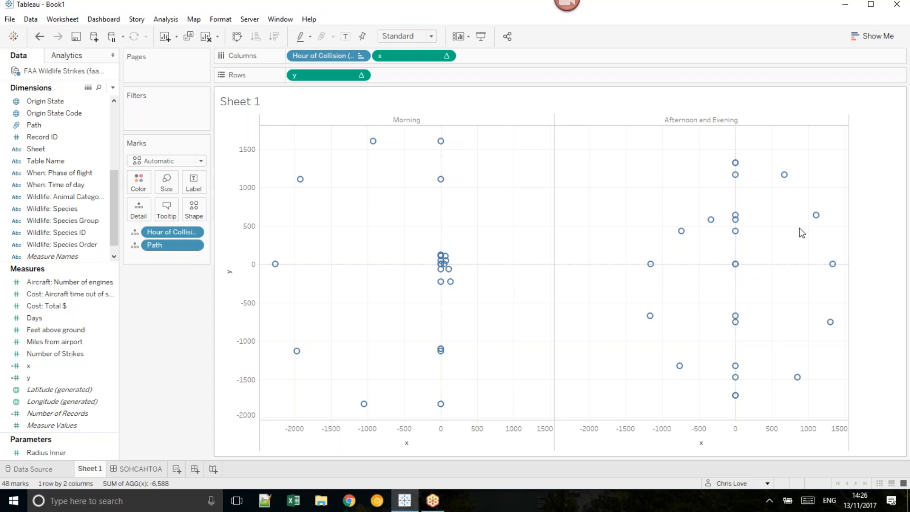
mouse_move(736, 266)
mouse_move(781, 176)
left_click(165, 161)
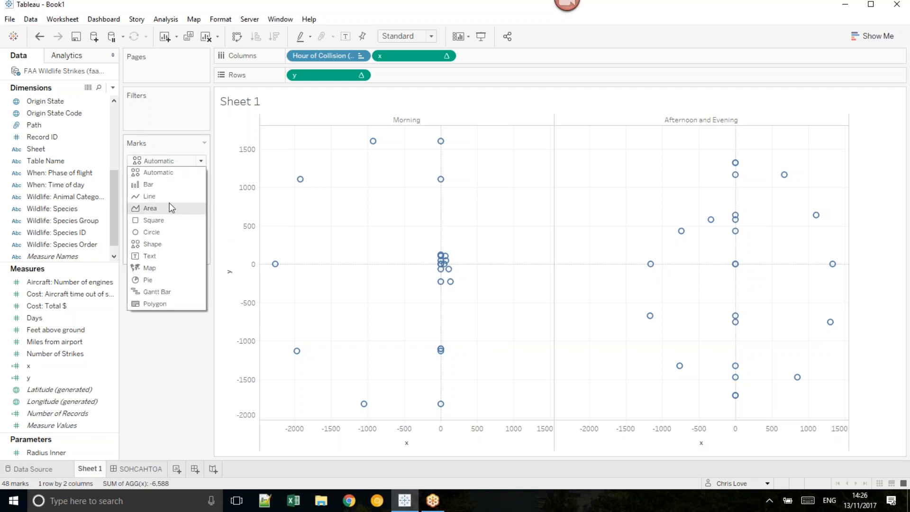
left_click(149, 196)
left_click(135, 246)
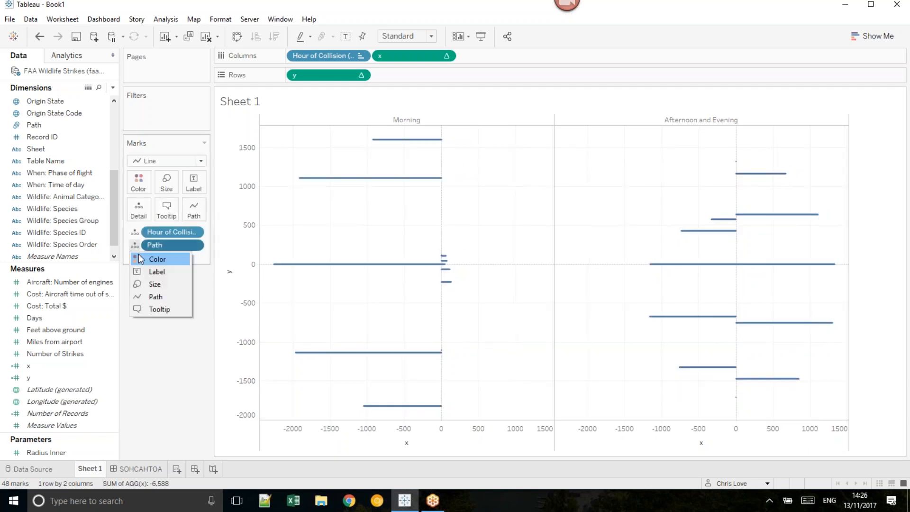
left_click(164, 295)
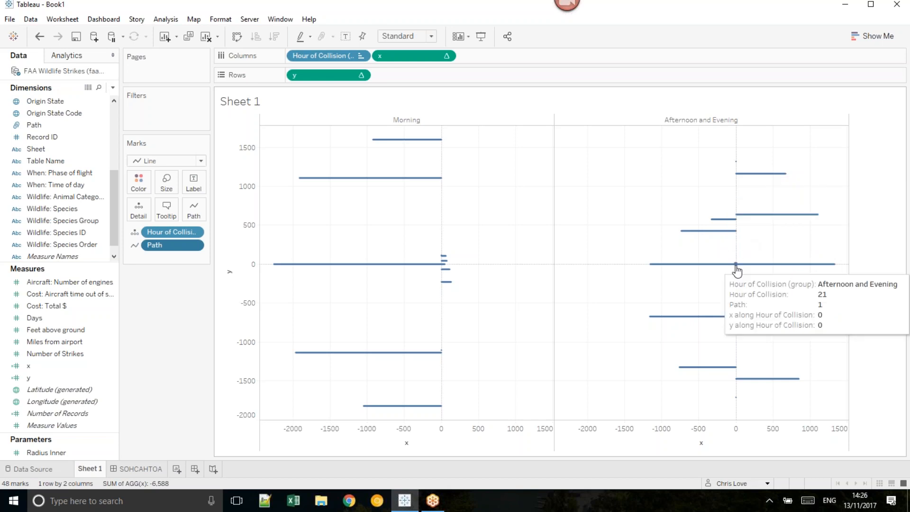
Step: View the description of the Path dimension and check its domain members
left_click(84, 233)
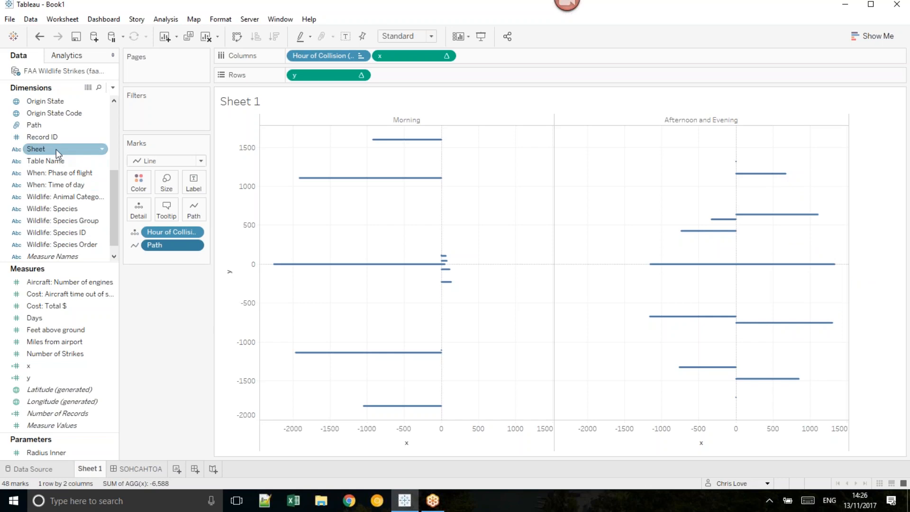
right_click(53, 126)
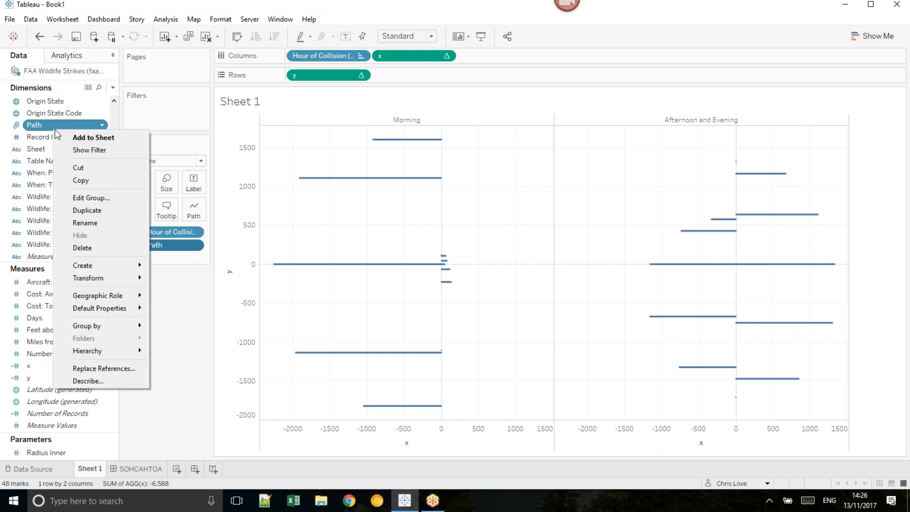
left_click(119, 380)
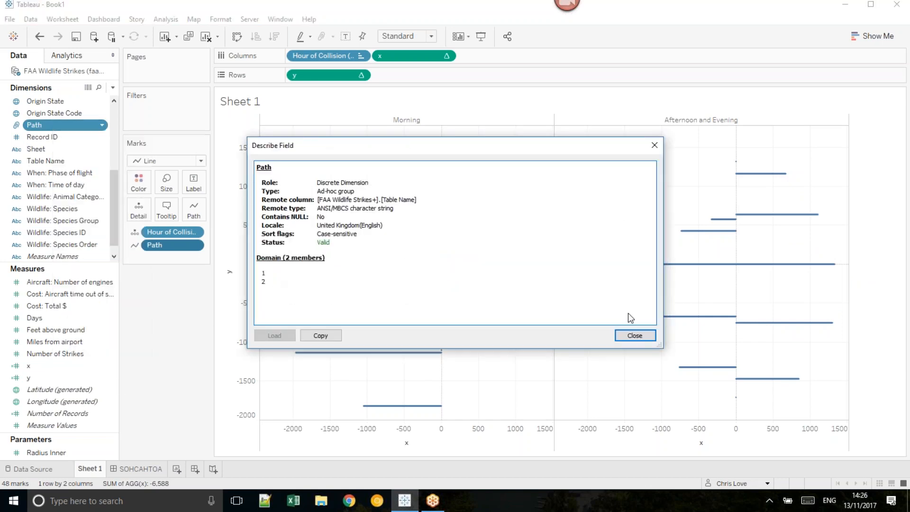
left_click(635, 335)
left_click(75, 368)
right_click(76, 370)
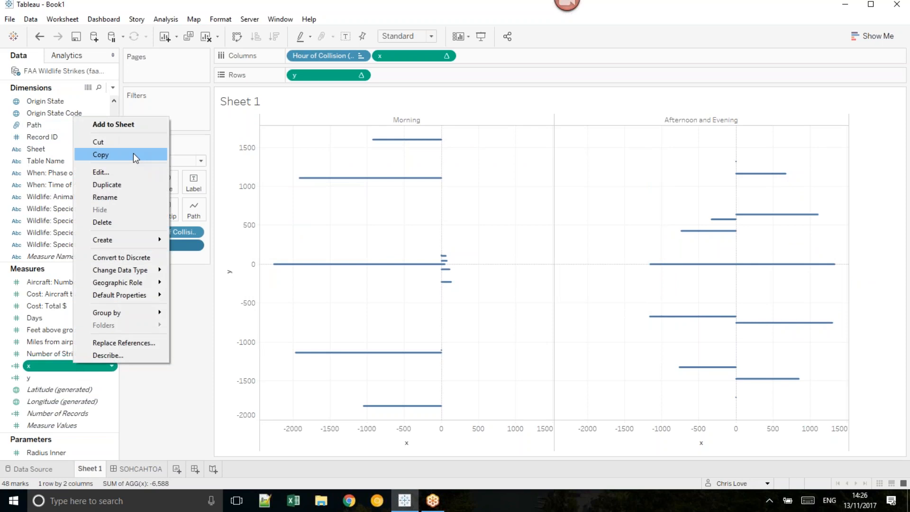
left_click(130, 171)
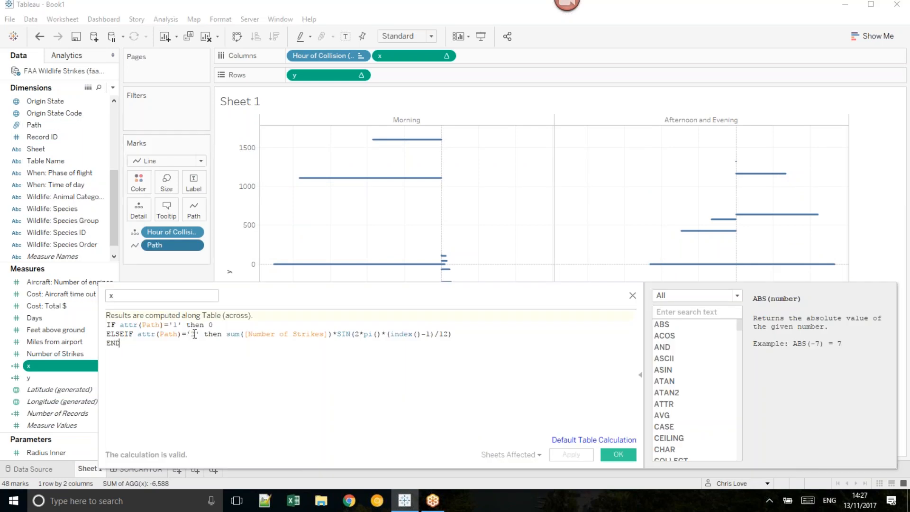
left_click(478, 333)
triple_click(400, 333)
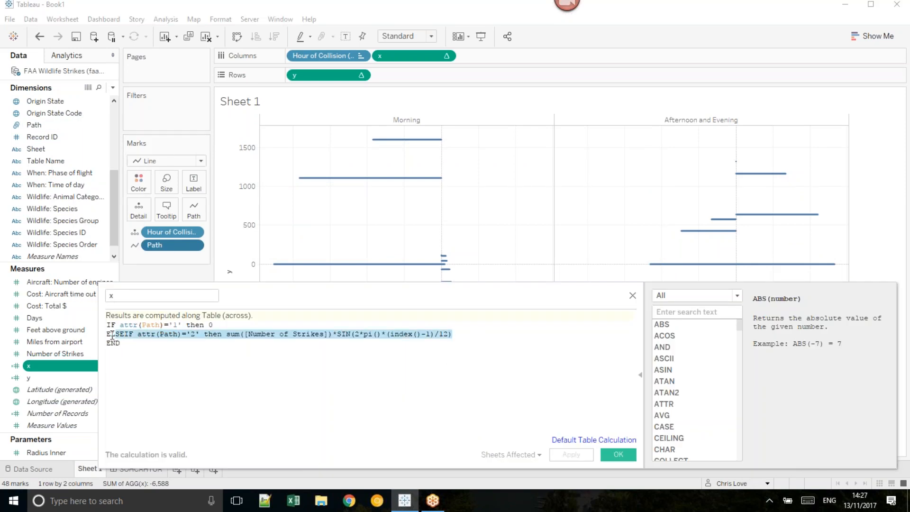
left_click(618, 454)
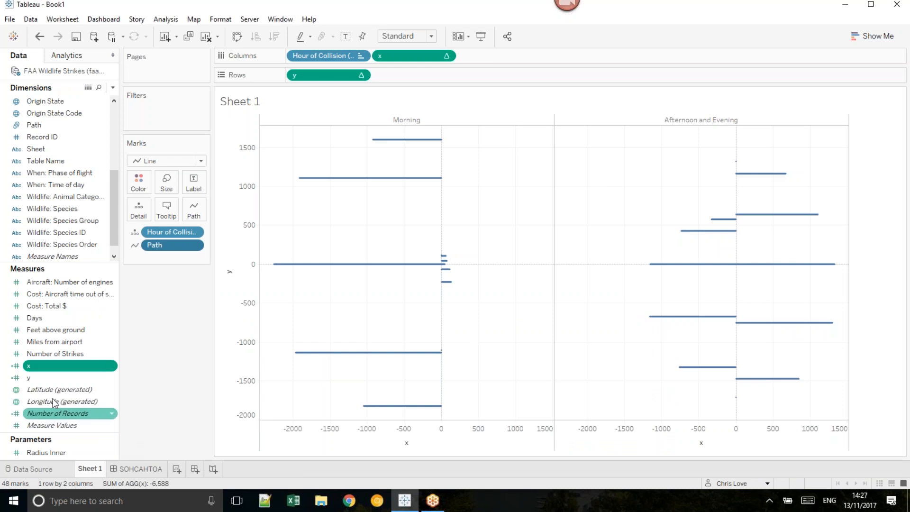
right_click(47, 378)
left_click(78, 188)
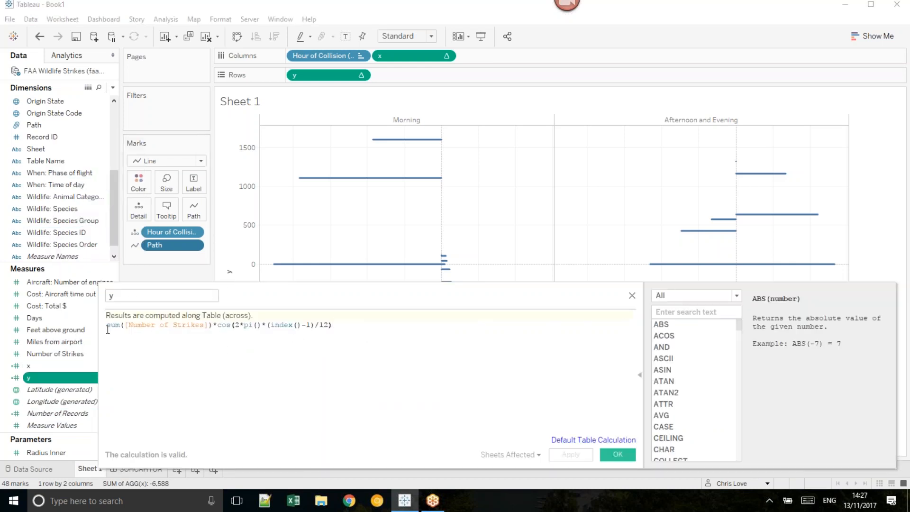
left_click(632, 295)
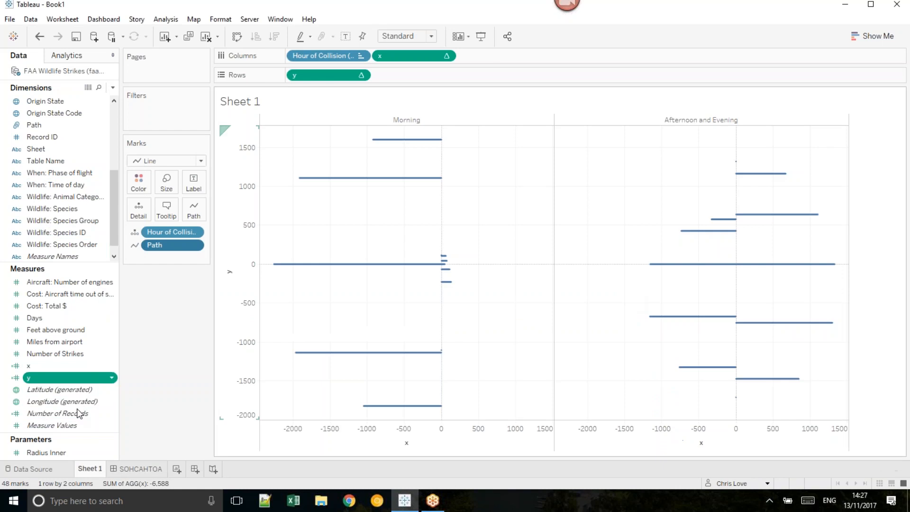
Step: Copy the entire x formula and paste it over the existing formula of the y calculation
right_click(47, 366)
left_click(82, 173)
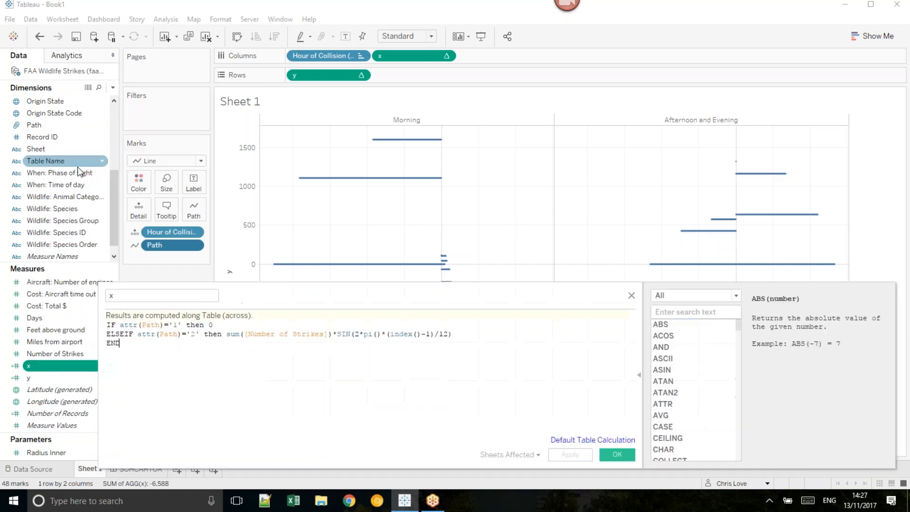
key("ctrl+a")
key("ctrl+c")
left_click(620, 456)
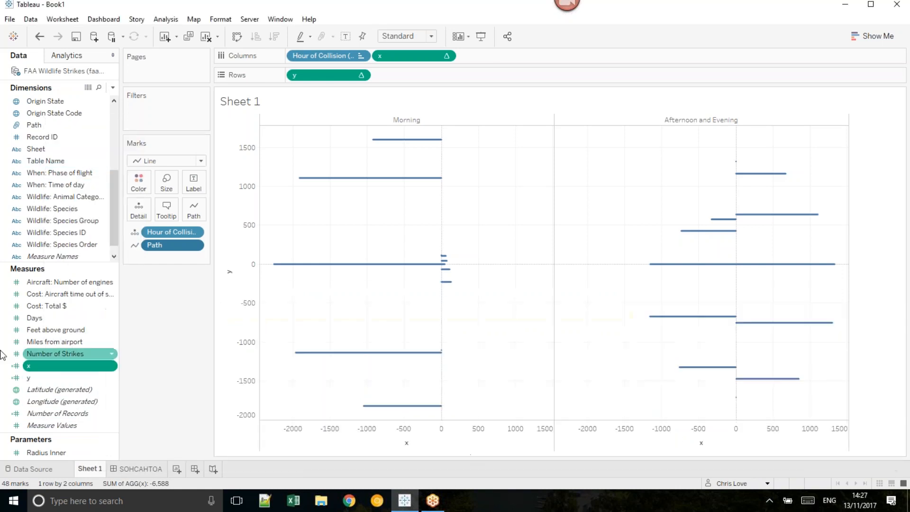
right_click(50, 374)
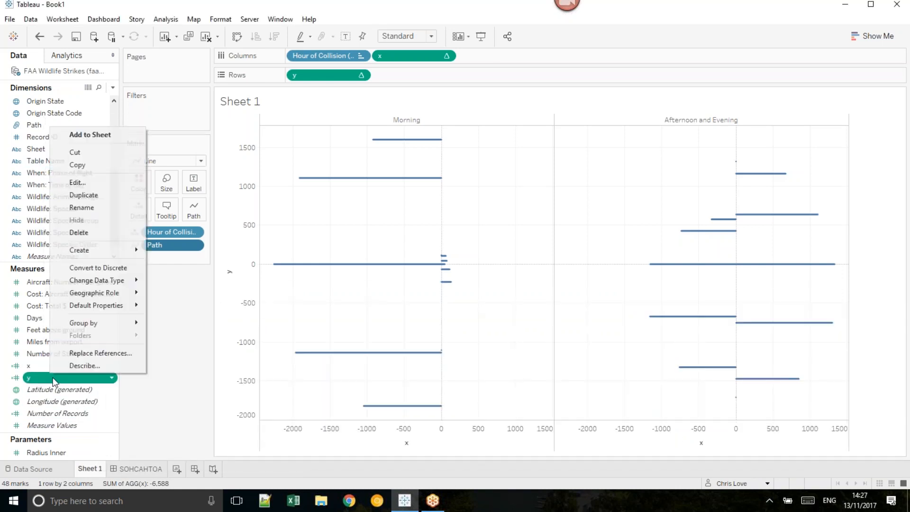
left_click(82, 183)
key("ctrl+a")
key("ctrl+v")
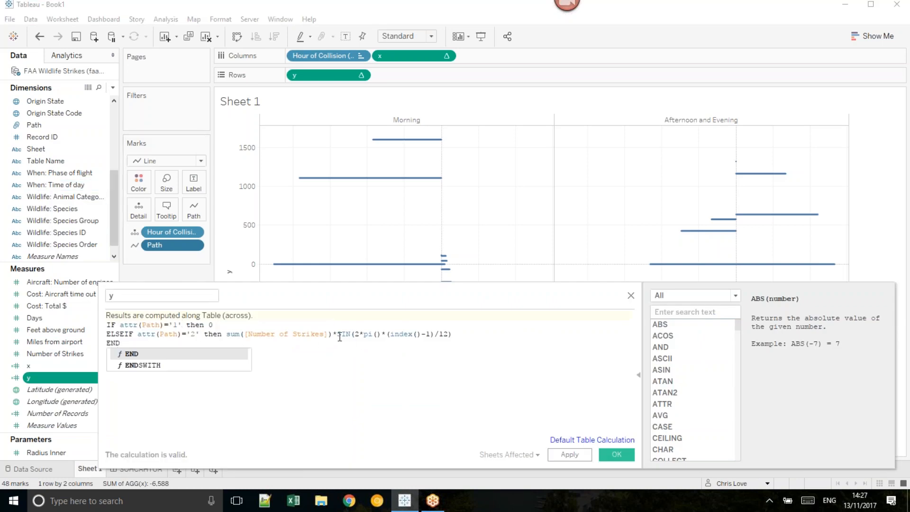
Step: Replace SIN with COS in the y calculation's ELSEIF branch and save the calculation
double_click(342, 334)
type("COS")
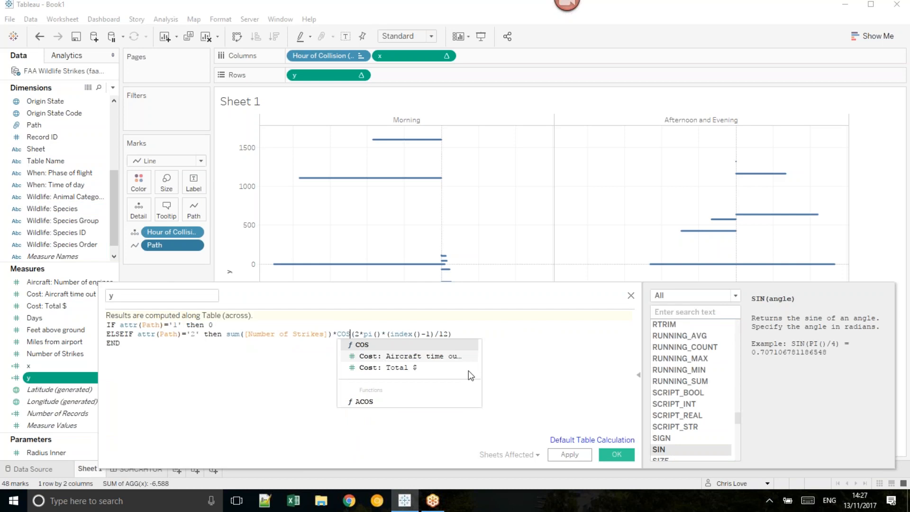
left_click(610, 401)
left_click(616, 454)
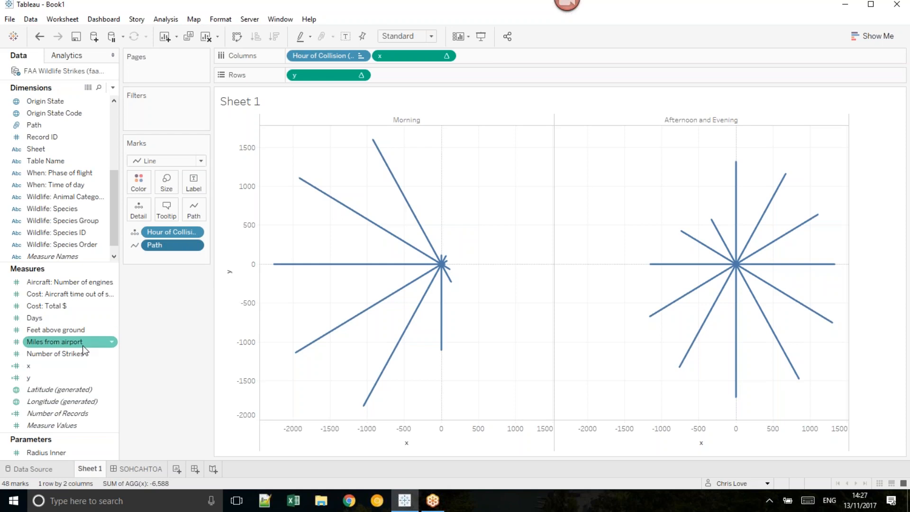
Step: Color the line marks by the Number of Strikes measure
left_click_drag(71, 354, 140, 184)
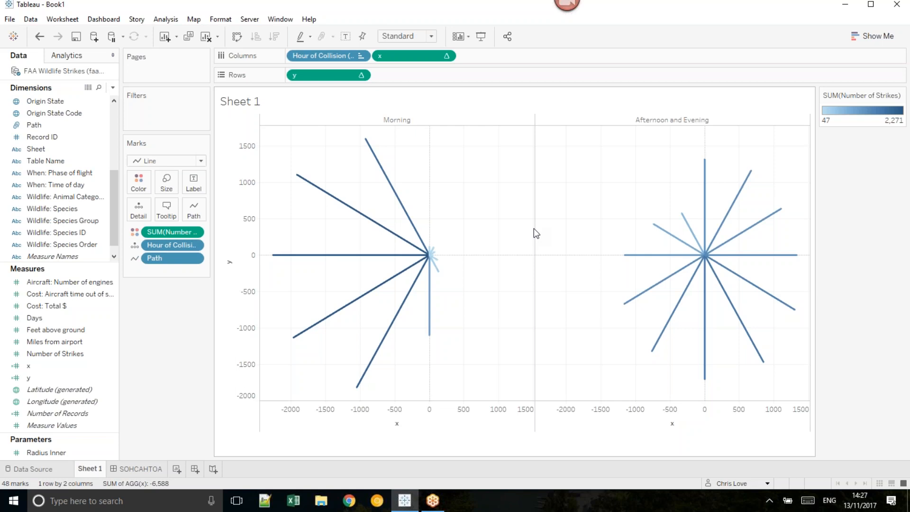
mouse_move(704, 208)
mouse_move(749, 181)
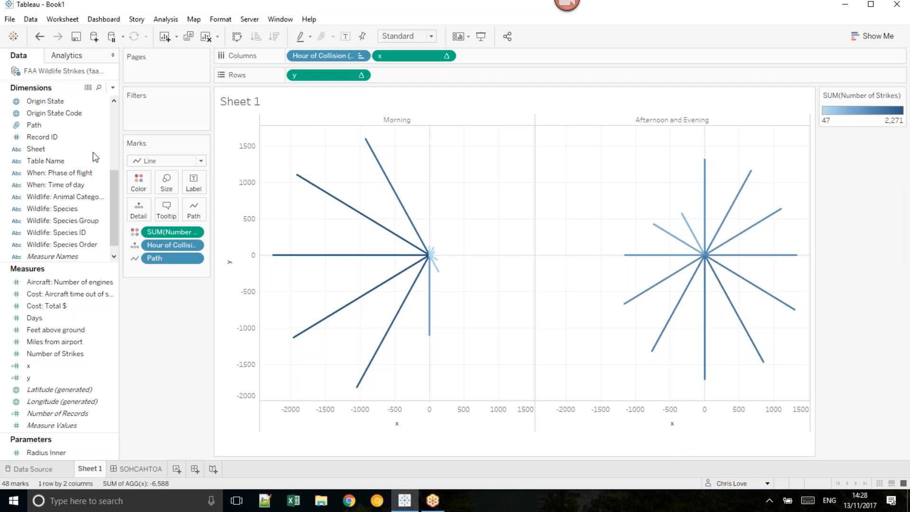
Step: Add another copy of the FAA Wildlife Strikes sheet to the union in the data source and return to Sheet 1
left_click(54, 125)
right_click(49, 71)
left_click(70, 74)
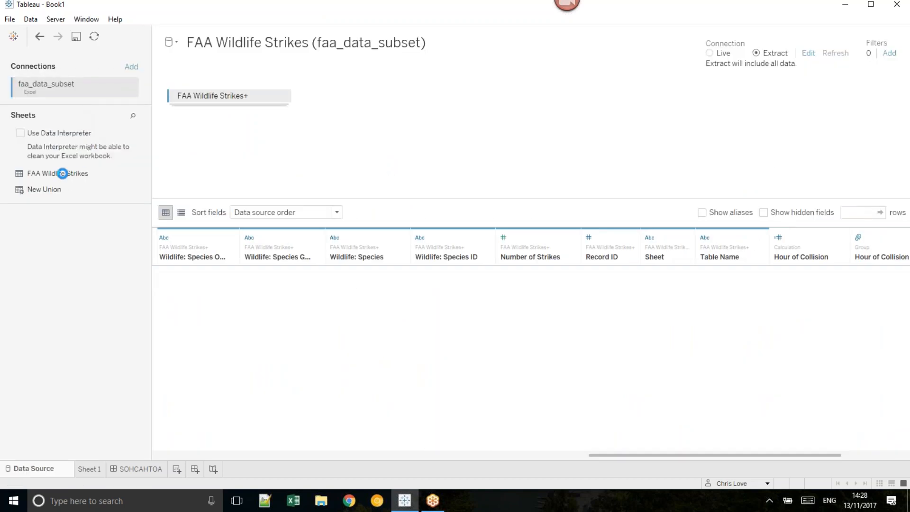
left_click_drag(61, 174, 221, 113)
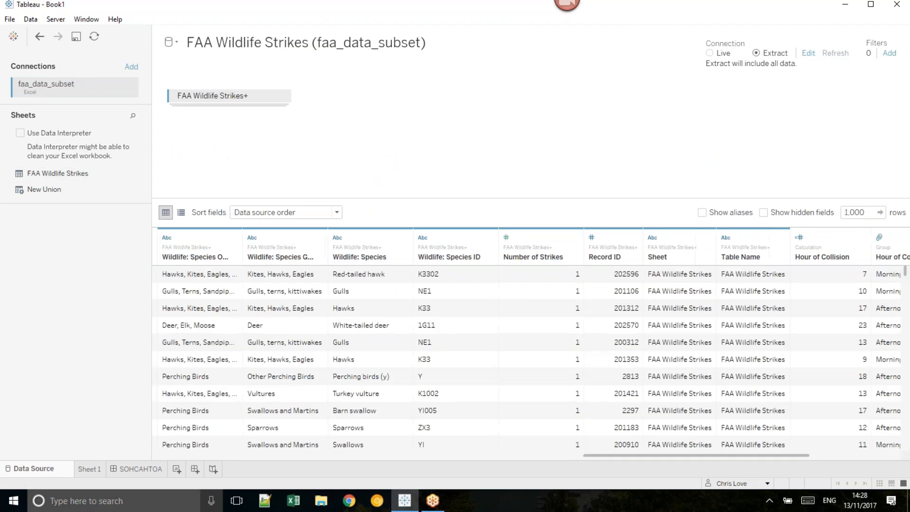
left_click(91, 465)
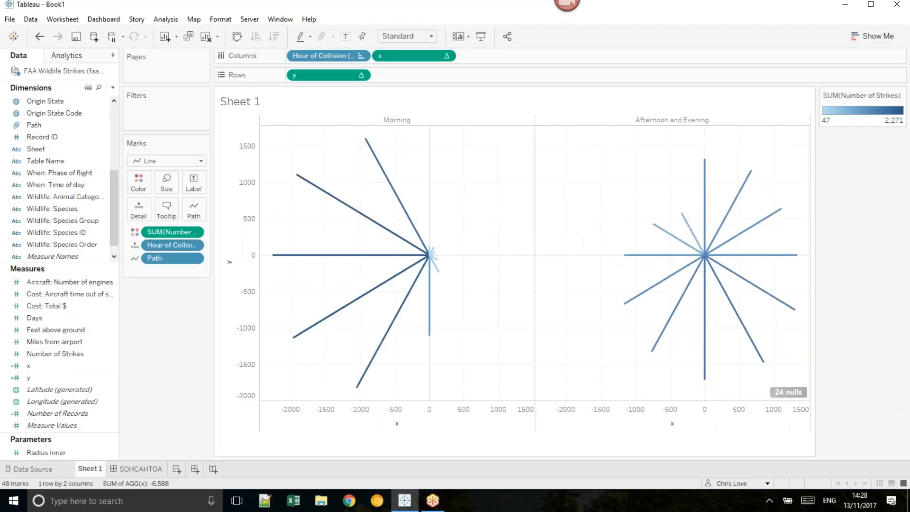
Step: Edit the Path group so that FAA Wildlife Strikes2 forms its own group named 3
left_click(47, 124)
right_click(47, 124)
left_click(95, 195)
left_click(397, 200)
left_click(375, 314)
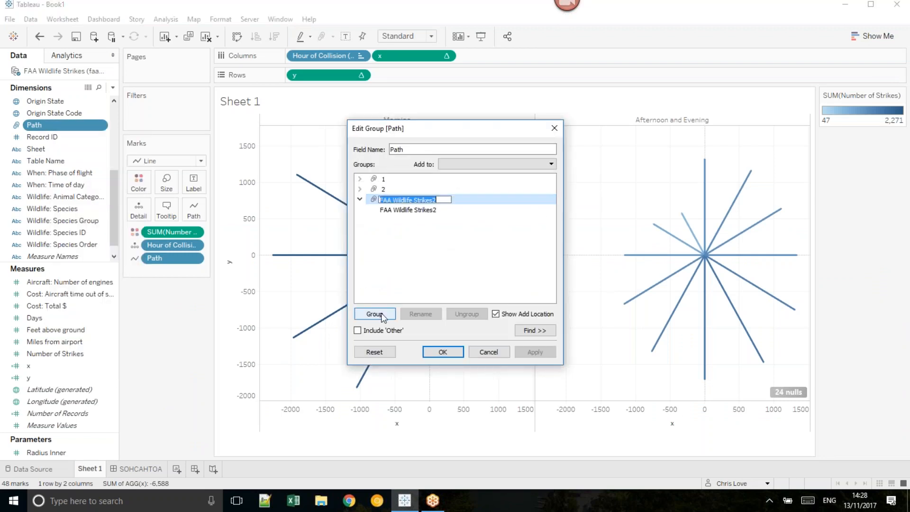
left_click(443, 352)
Step: Duplicate the ELSEIF line in the x calculation, set the copy's Path value to '3', and remove the blank line
right_click(58, 366)
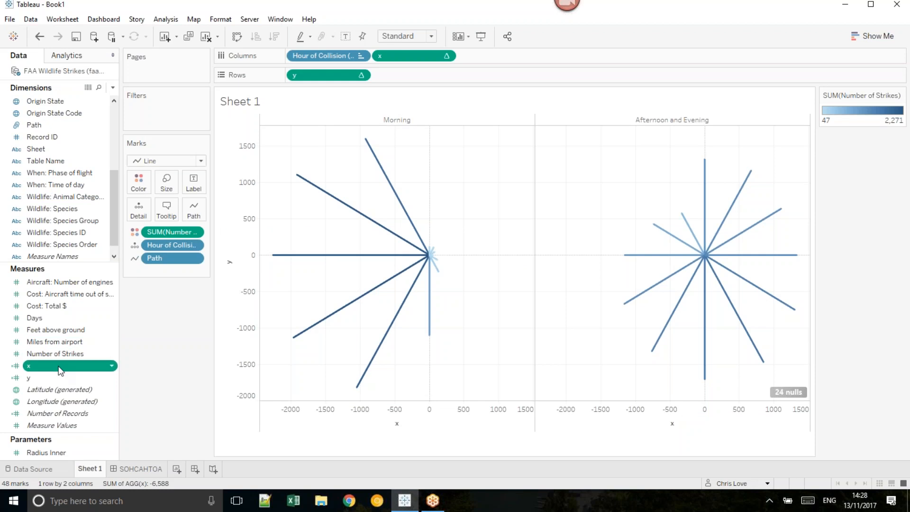
left_click(114, 173)
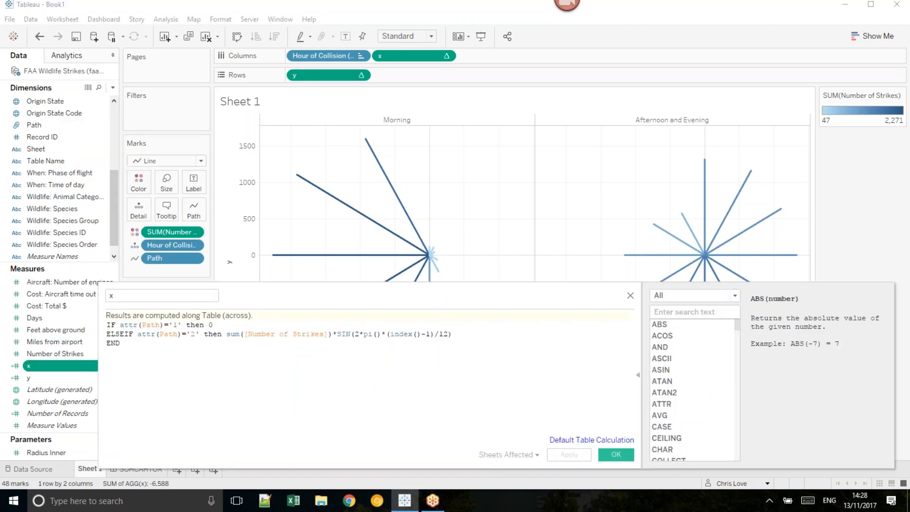
left_click_drag(459, 333, 458, 328)
key("ctrl+c")
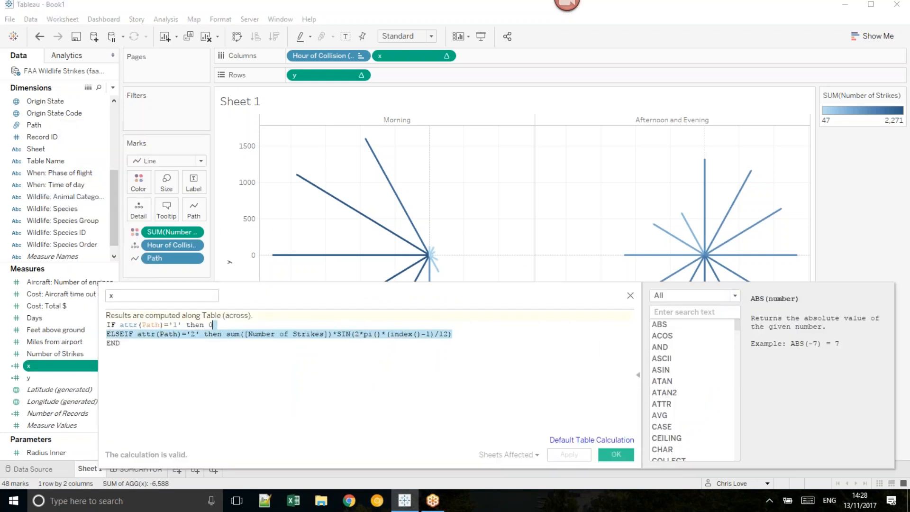
left_click(466, 335)
key("Return")
key("ctrl+v")
left_click(194, 352)
key("BackSpace")
type("3")
key("Up")
key("Delete")
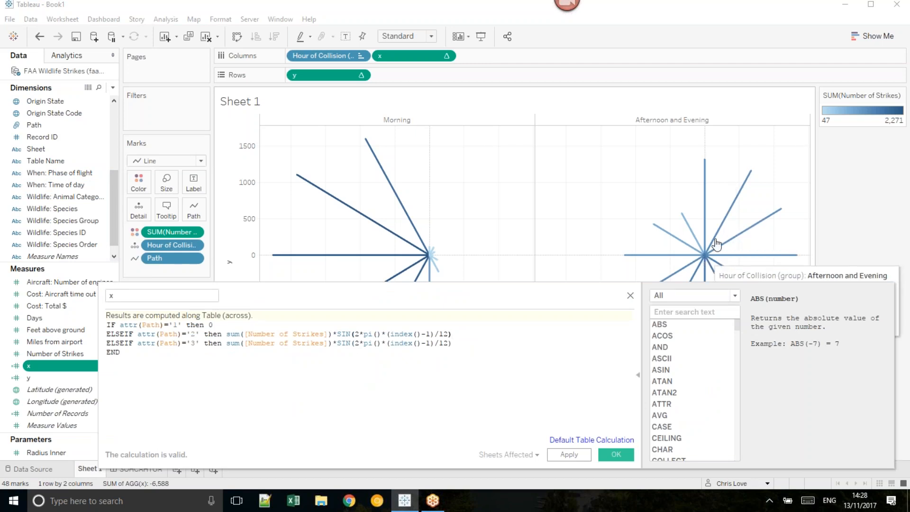
Step: Remove the -1 after index() in the x calculation's Path '3' branch and save the calculation
mouse_move(707, 162)
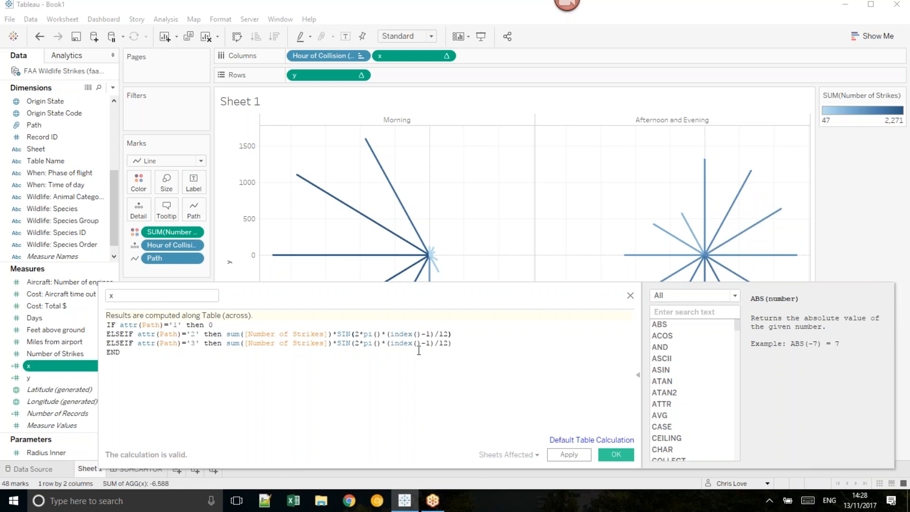
key("BackSpace")
key("BackSpace")
left_click(630, 460)
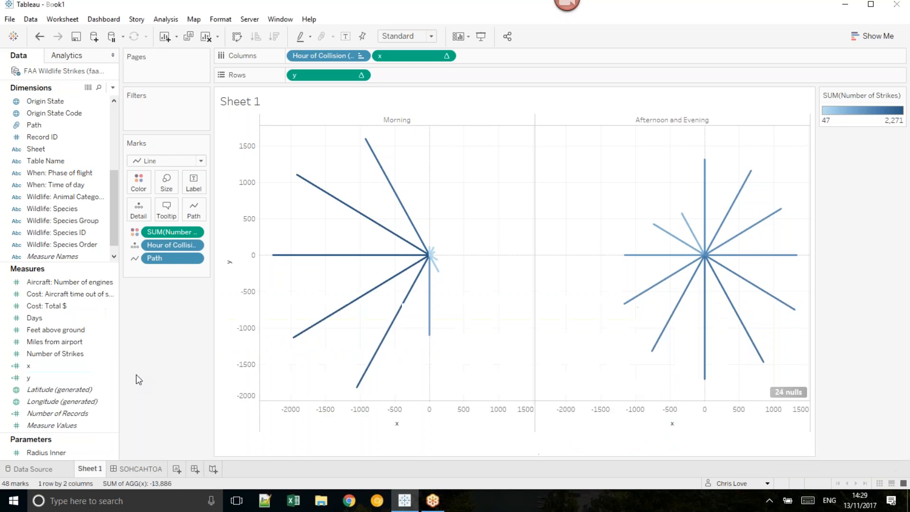
Step: Duplicate the COS ELSEIF line in the y calculation, set the copy's Path value to '3', and remove the blank line
right_click(73, 373)
left_click(62, 378)
right_click(64, 377)
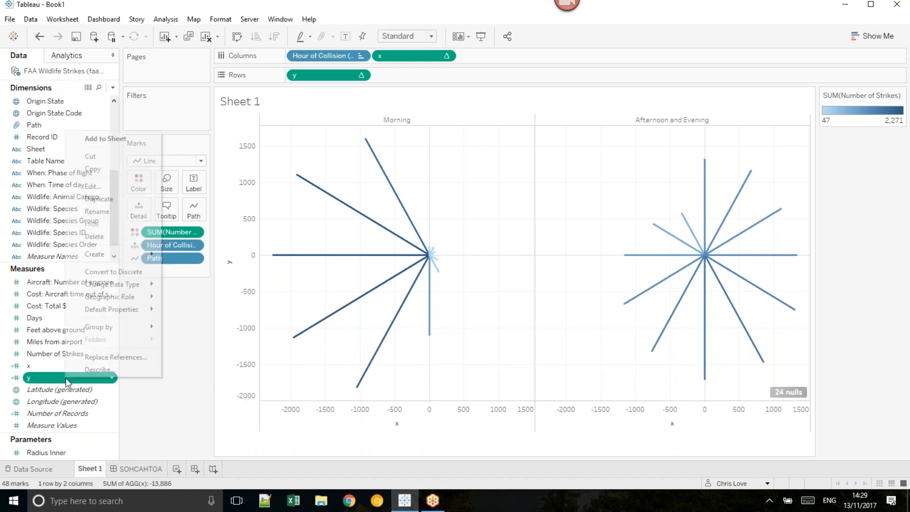
left_click(194, 184)
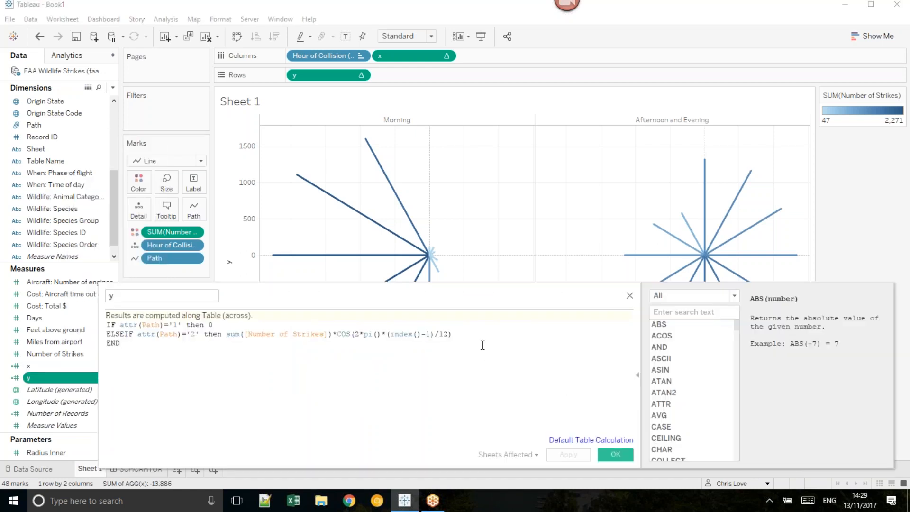
left_click_drag(476, 335, 463, 323)
key("ctrl+c")
left_click(472, 333)
key("Return")
key("ctrl+v")
left_click(193, 352)
key("BackSpace")
type("3")
key("Up")
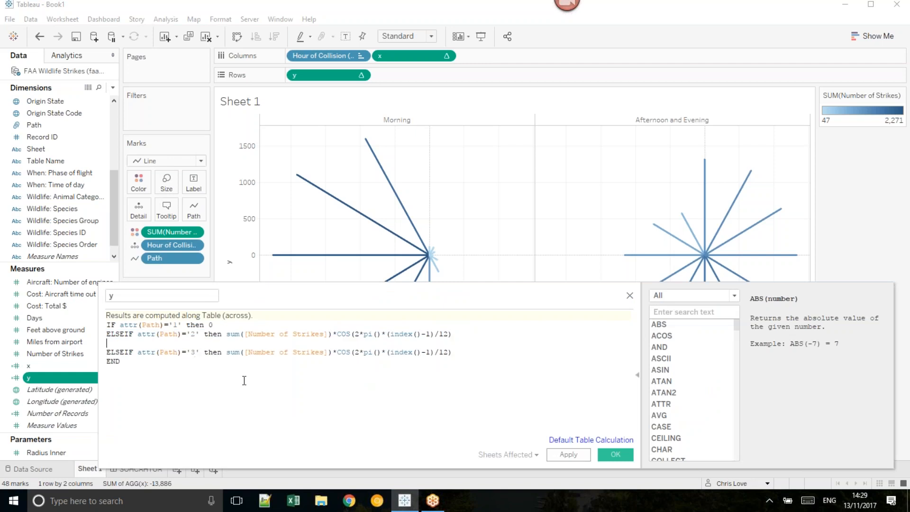
key("Delete")
Step: Remove the -1 after index() in the y calculation's Path '3' branch, then apply and save the calculation
left_click(433, 343)
key("BackSpace")
key("BackSpace")
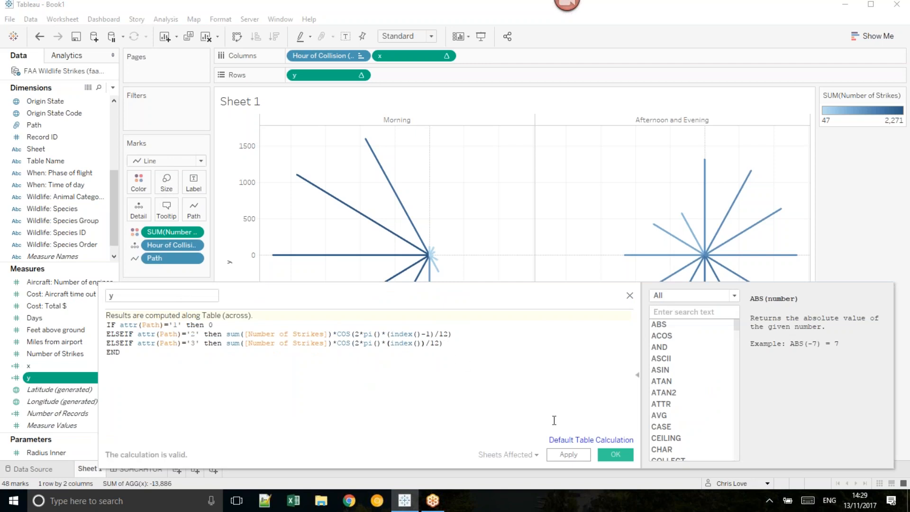
left_click(568, 454)
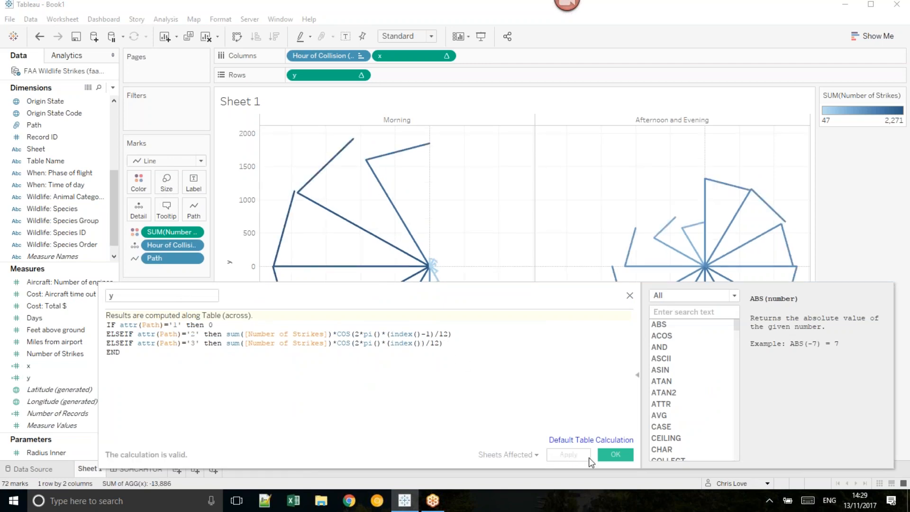
left_click(616, 454)
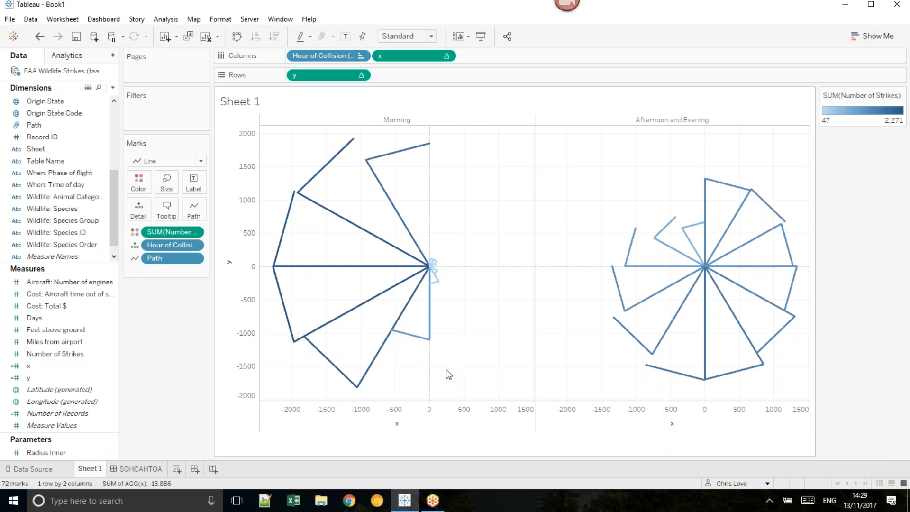
Step: Change the mark type from Line to Polygon
mouse_move(701, 267)
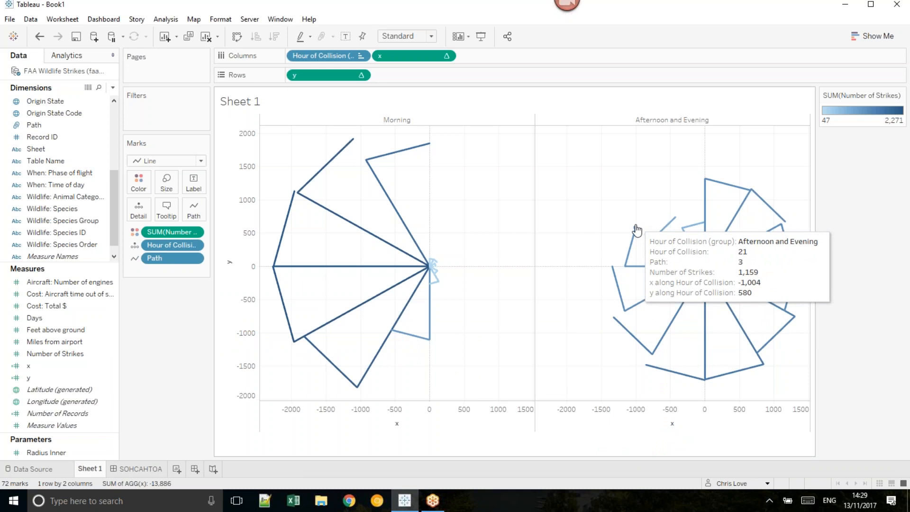
left_click(202, 162)
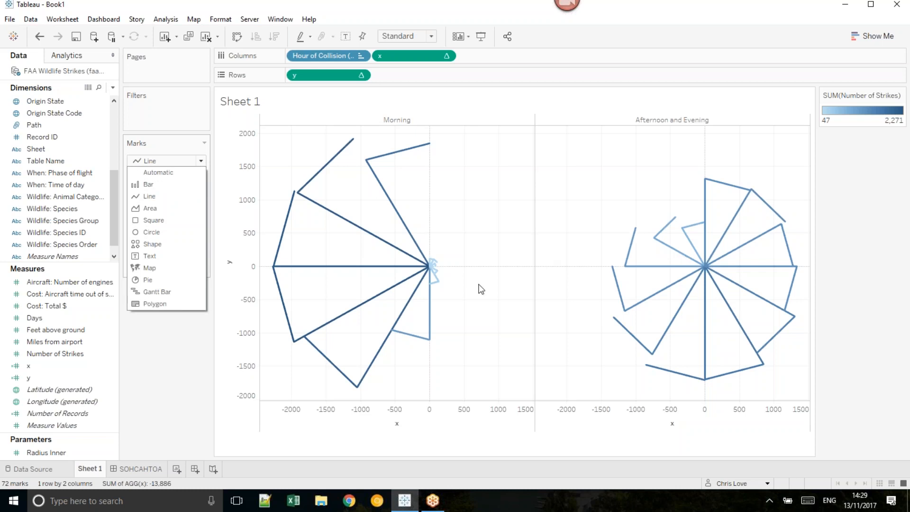
left_click(185, 307)
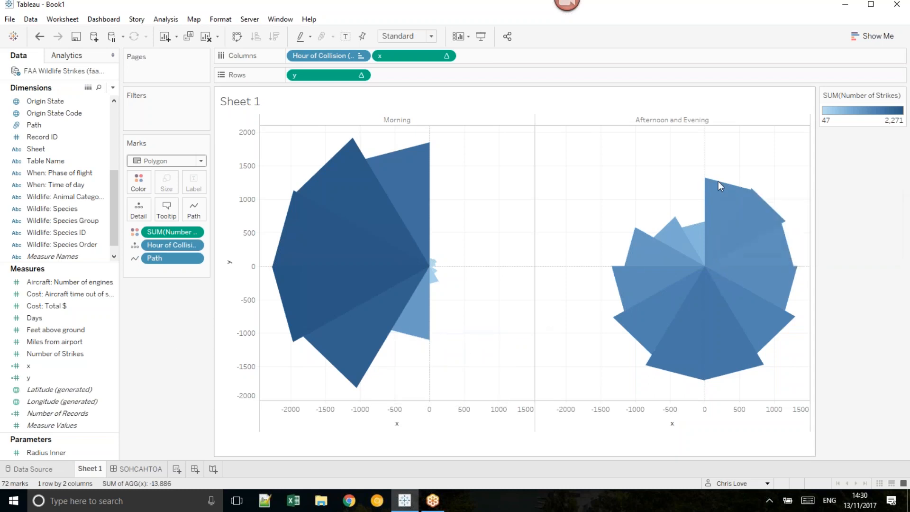
Step: In the x calculation, set the offsets to index()-1.5 for Path '2' and index()-0.5 for Path '3', and save it
mouse_move(750, 189)
right_click(83, 365)
left_click(114, 174)
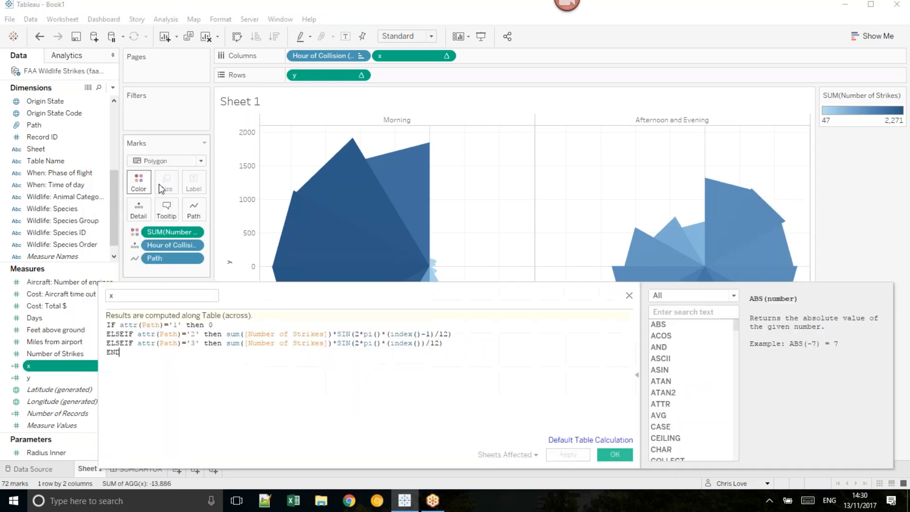
left_click(425, 333)
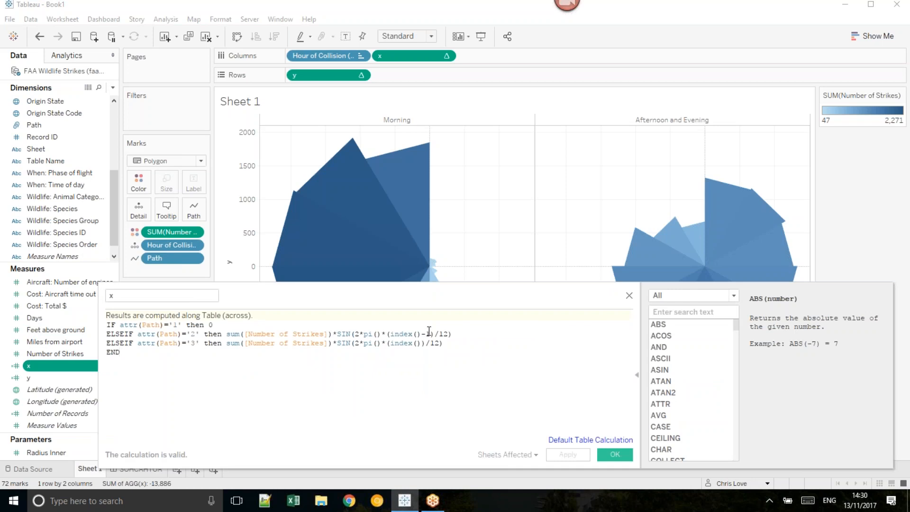
type(".5")
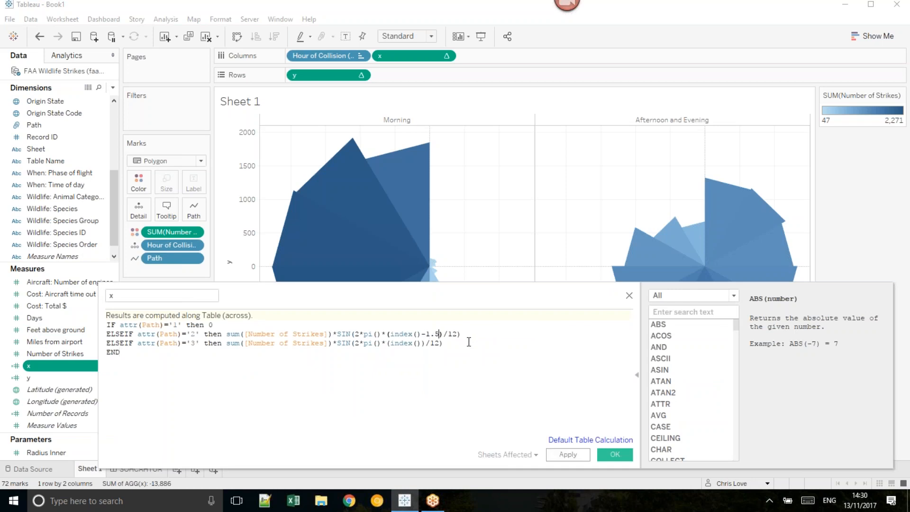
left_click(425, 343)
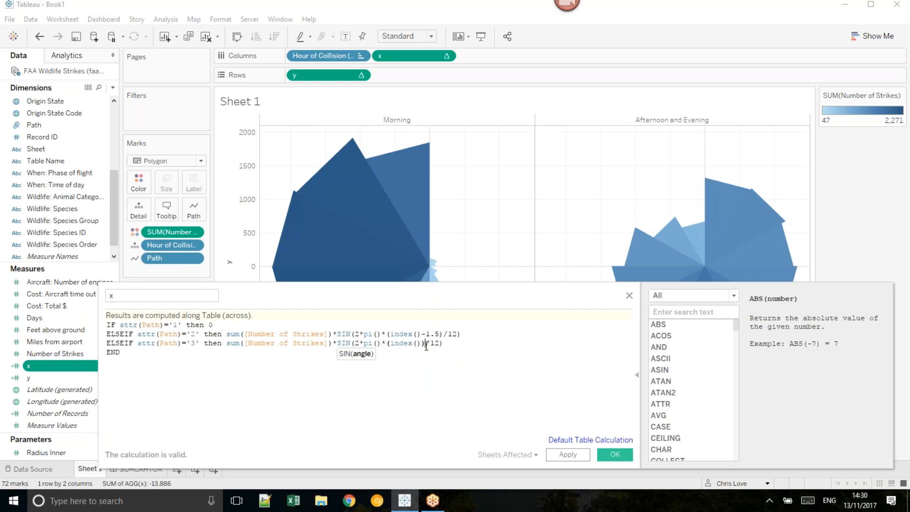
type("-0.5")
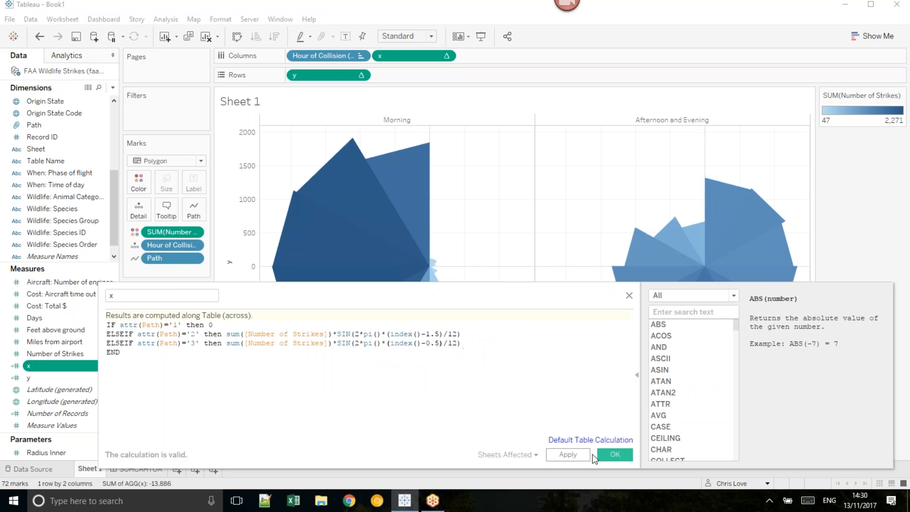
left_click(605, 454)
Step: In the y calculation, set the offsets to index()-1.5 for Path '2' and index()-0.5 for Path '3', and save it
right_click(33, 377)
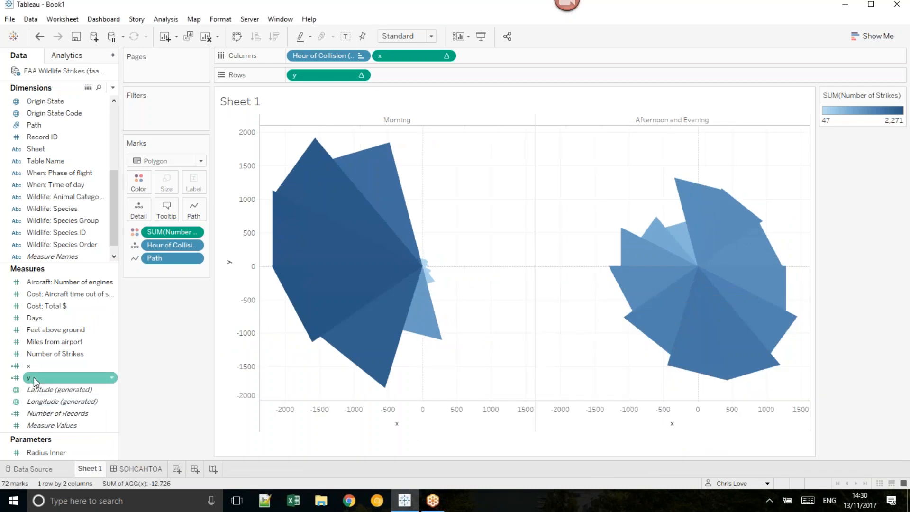
left_click(84, 188)
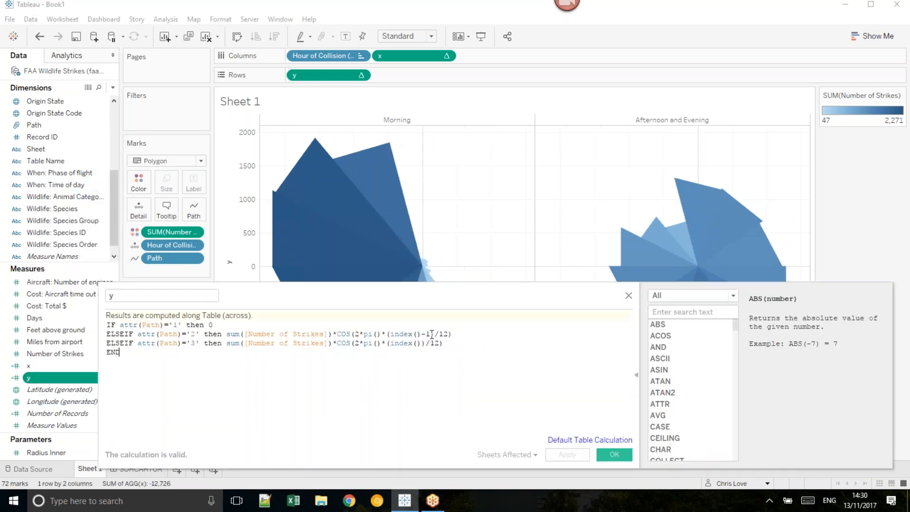
left_click(438, 335)
type(".5")
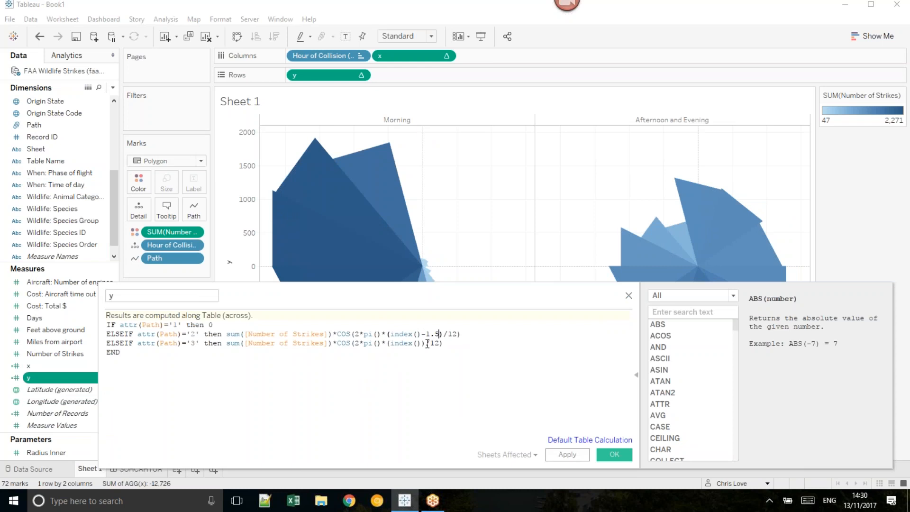
left_click(424, 343)
type("-0.5")
left_click(616, 455)
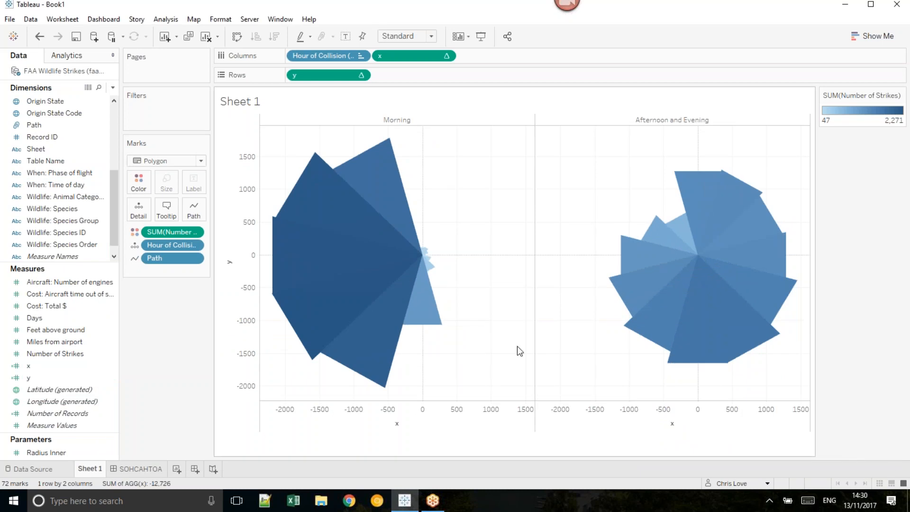
Step: Give the polygon marks a white border
mouse_move(701, 216)
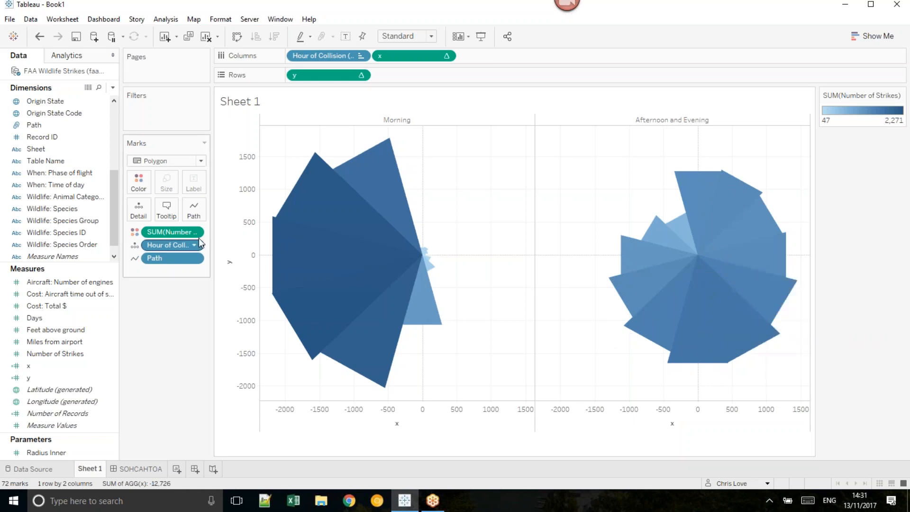
left_click(144, 188)
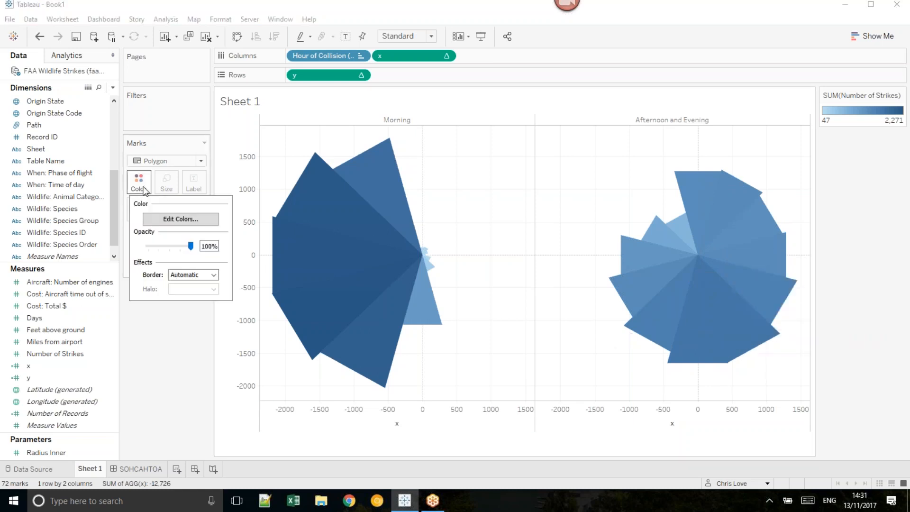
left_click(193, 274)
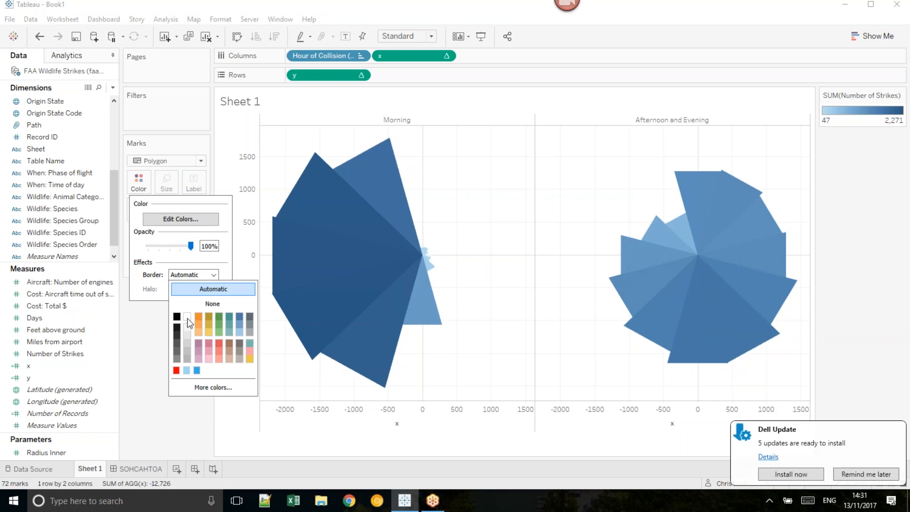
left_click(524, 310)
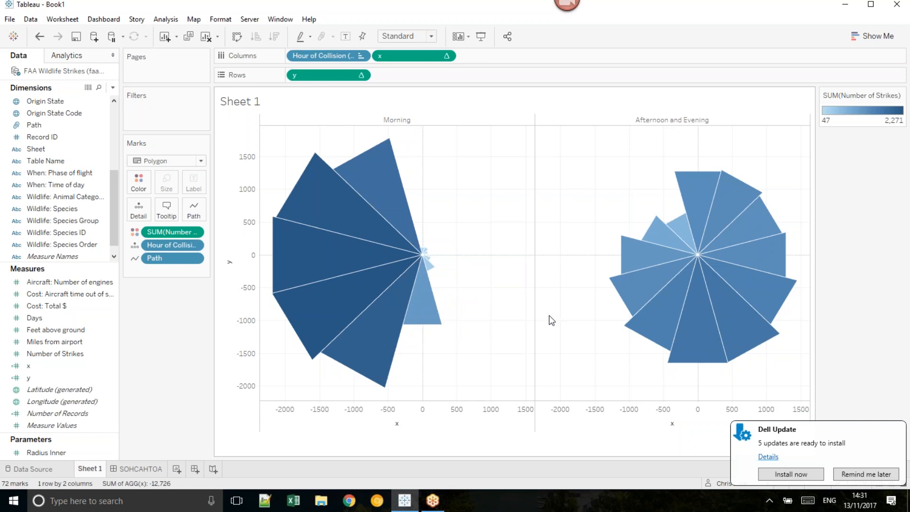
Step: Union one more copy of the FAA Wildlife Strikes sheet into the data source, and return to Sheet 1
right_click(53, 123)
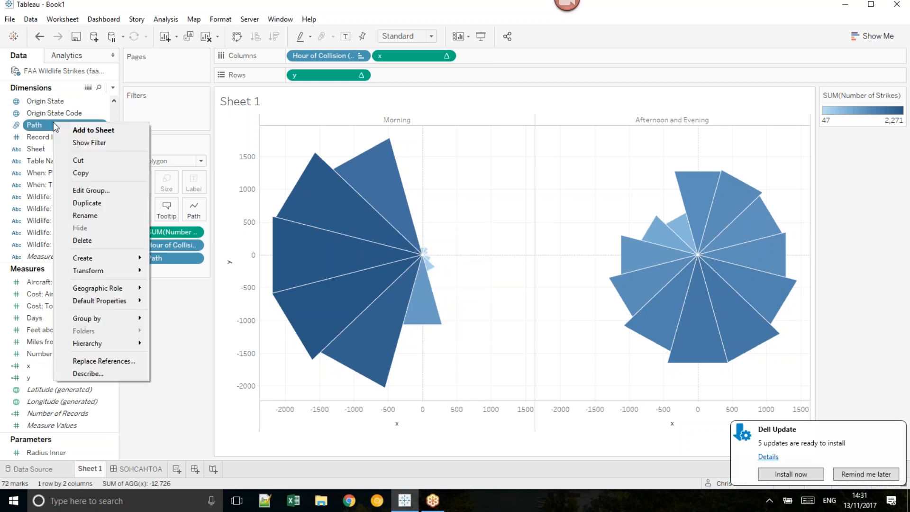
left_click(51, 75)
right_click(51, 74)
left_click(62, 75)
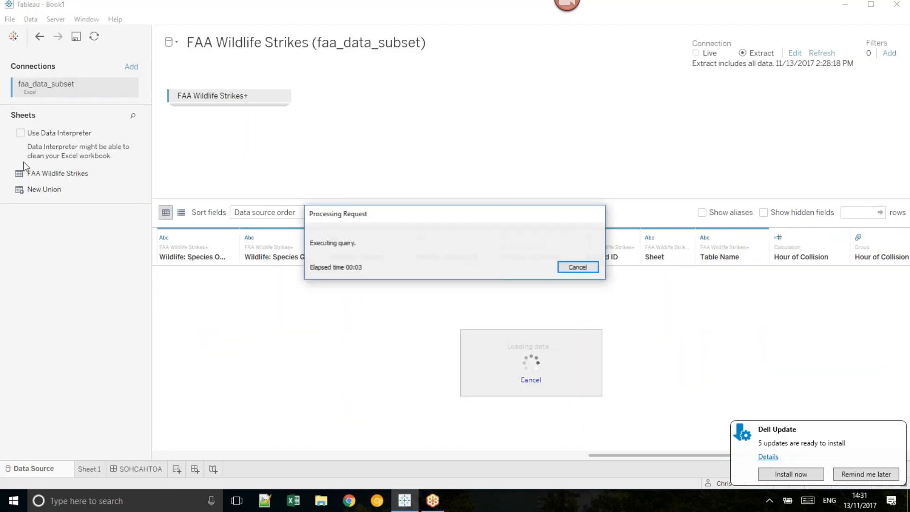
left_click_drag(39, 173, 201, 113)
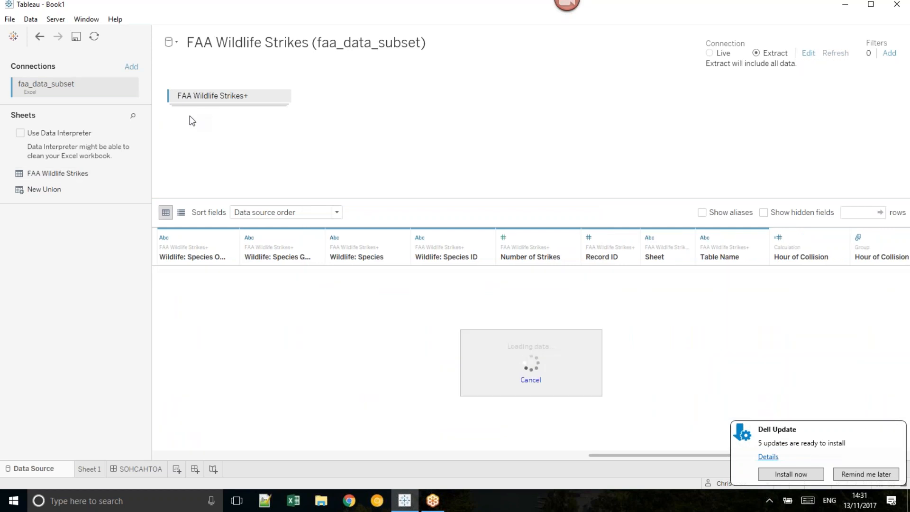
left_click(90, 468)
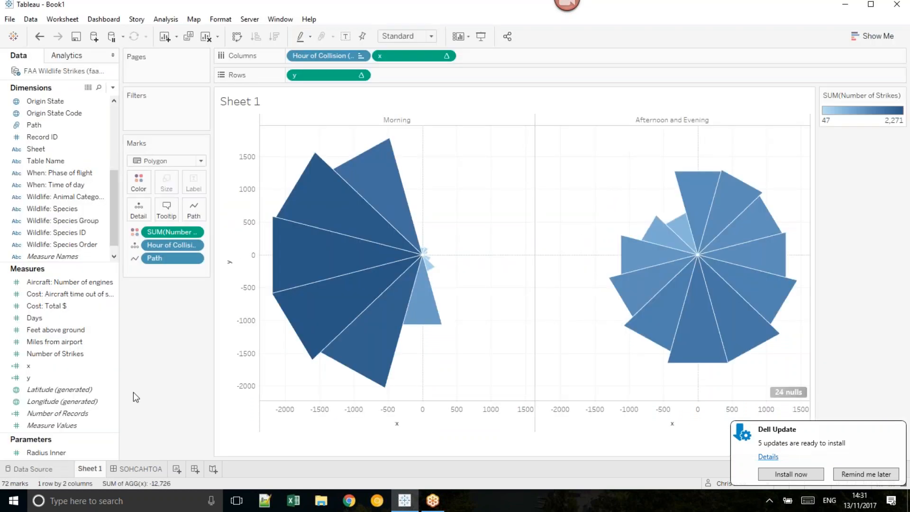
Step: Edit the Path group field so that FAA Wildlife Strikes3 forms its own fourth group
left_click(68, 370)
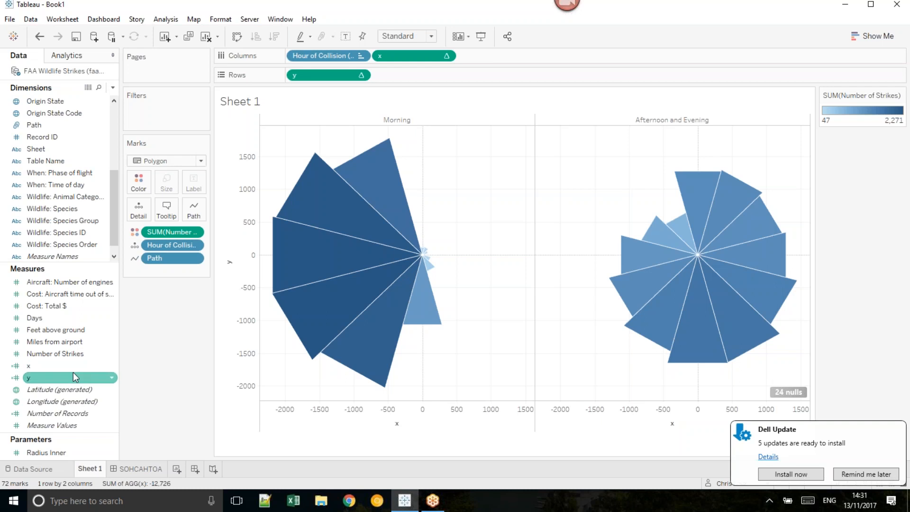
right_click(67, 371)
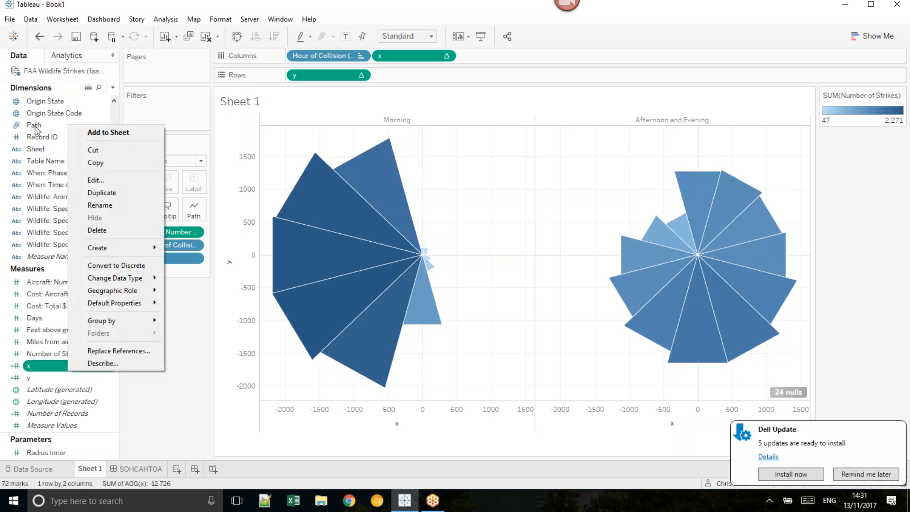
left_click(38, 126)
right_click(38, 126)
left_click(79, 193)
left_click(375, 314)
left_click(381, 313)
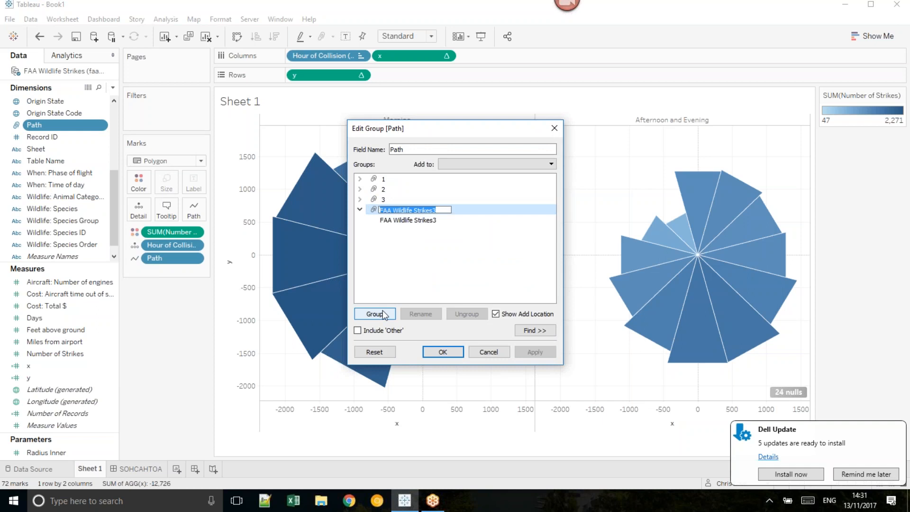
left_click(443, 351)
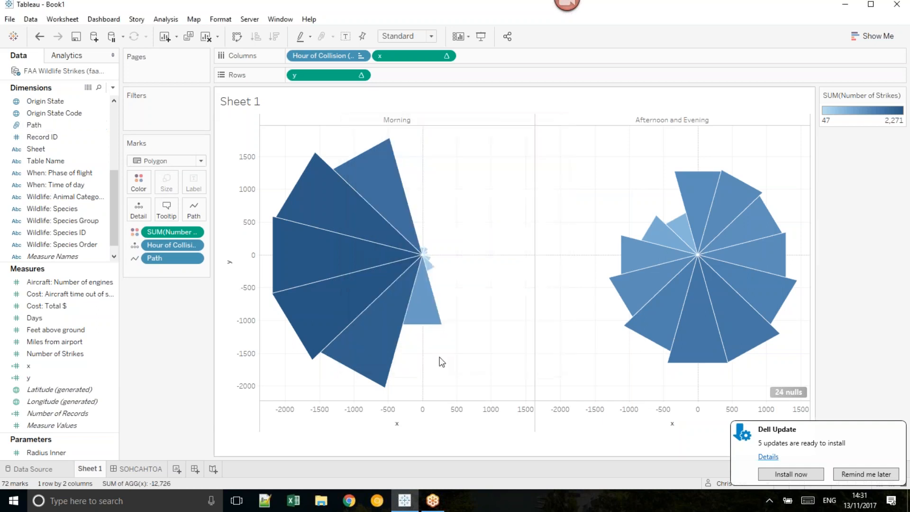
Step: In the x calculation, insert a copy of the condition ELSEIF attr(Path)='3' then on a new line before END
right_click(42, 363)
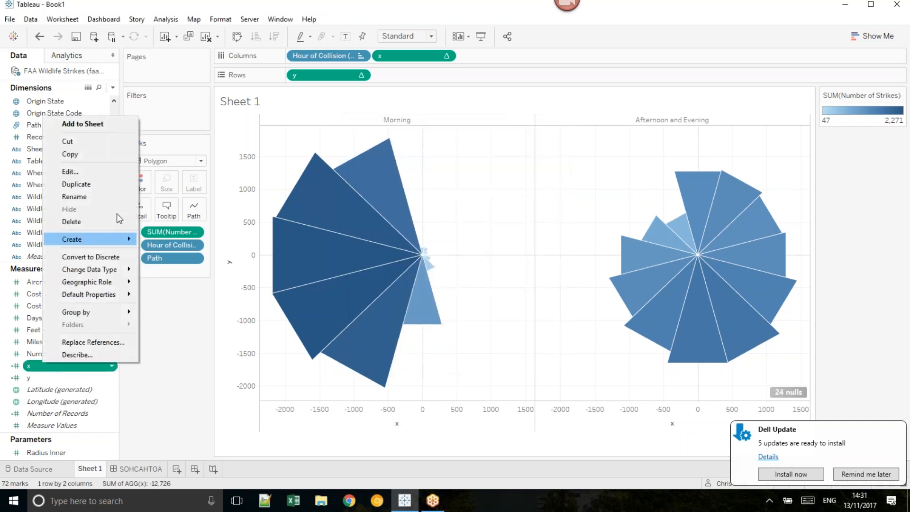
left_click(98, 172)
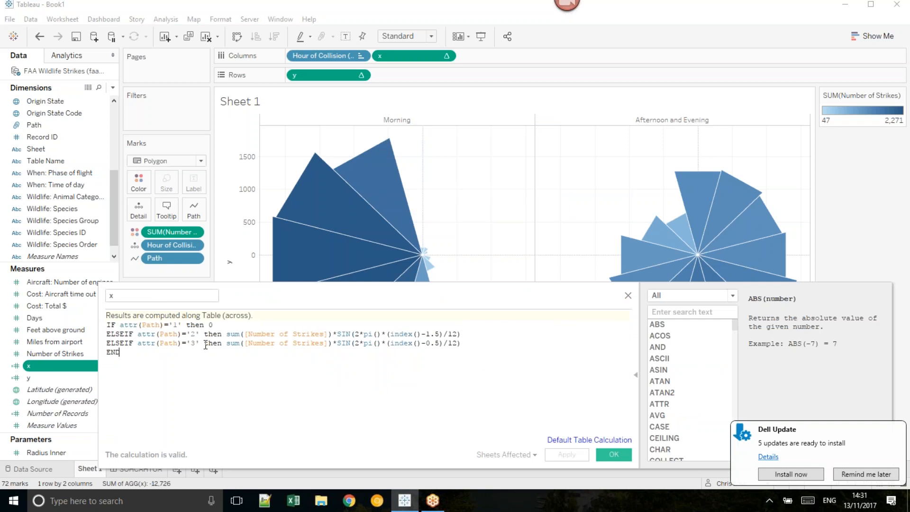
left_click_drag(222, 343, 107, 343)
key("ctrl+c")
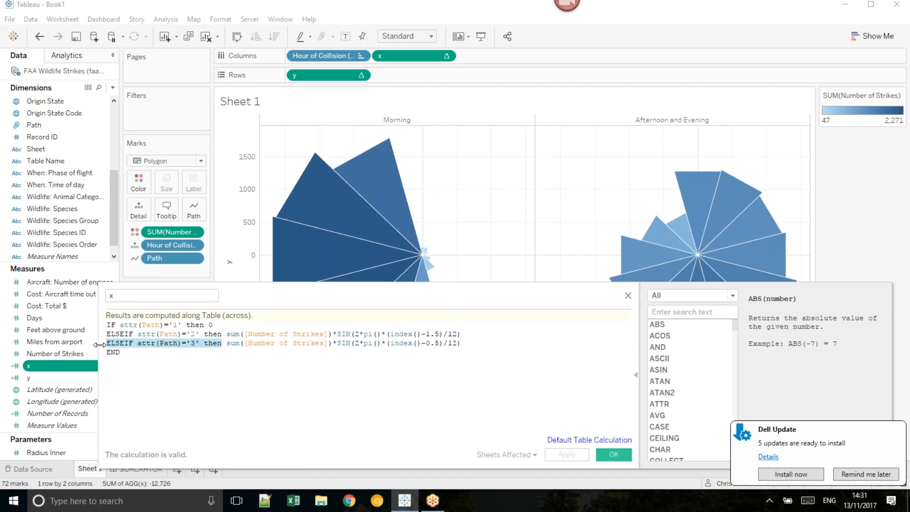
left_click(462, 343)
key("Return")
key("ctrl+v")
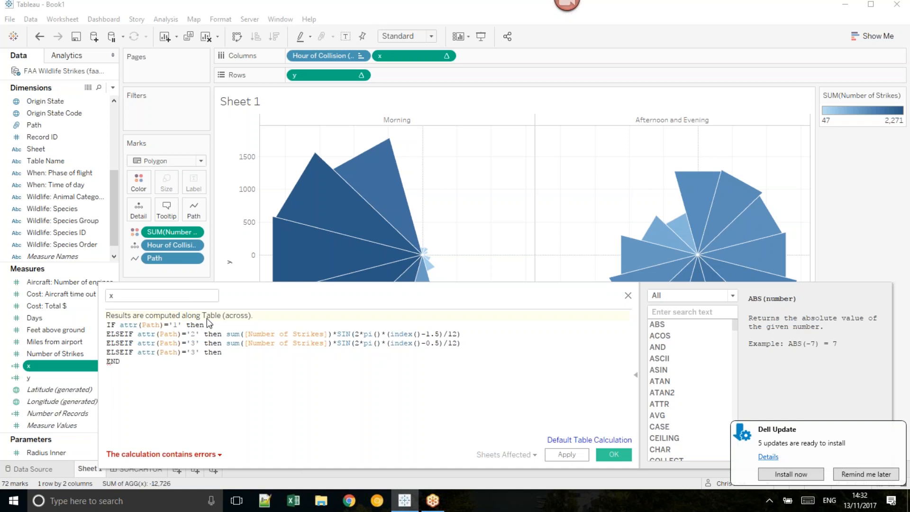
Step: Set the Path '1' result in the x calculation to 500*SIN(2*pi()*(index()-1.5)/12)
left_click(223, 324)
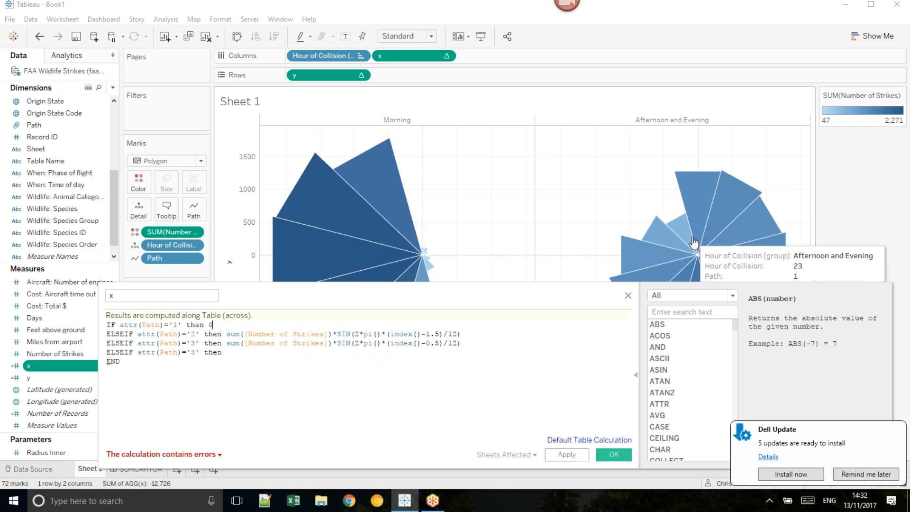
mouse_move(686, 210)
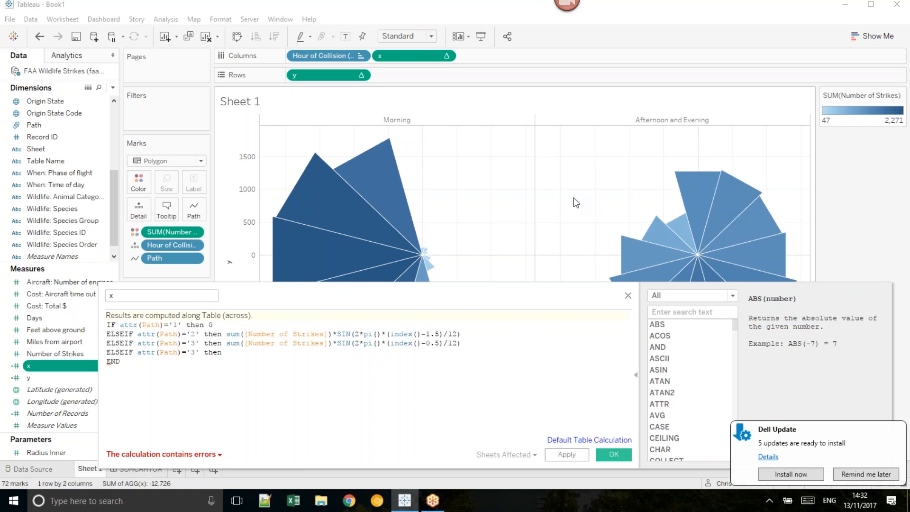
mouse_move(418, 197)
mouse_move(369, 198)
double_click(211, 325)
type("500")
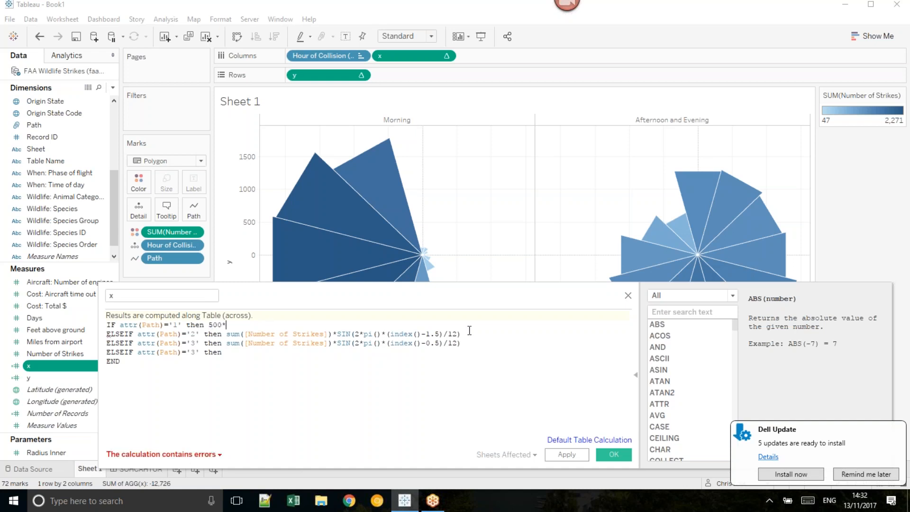
left_click_drag(460, 334, 334, 337)
key("ctrl+c")
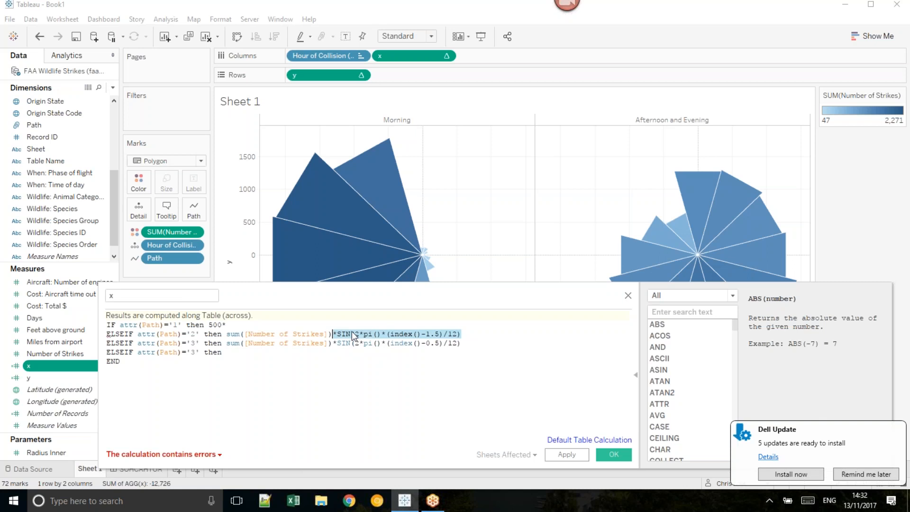
key("Up")
key("ctrl+v")
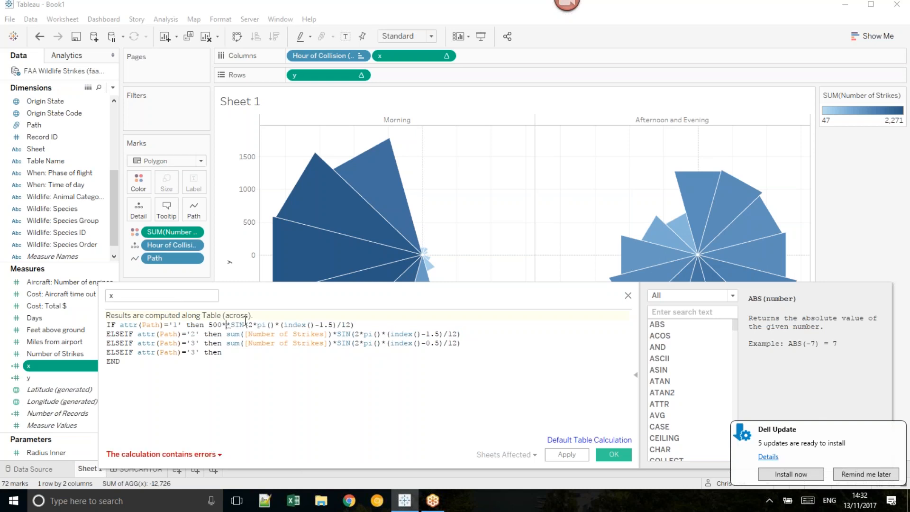
key("BackSpace")
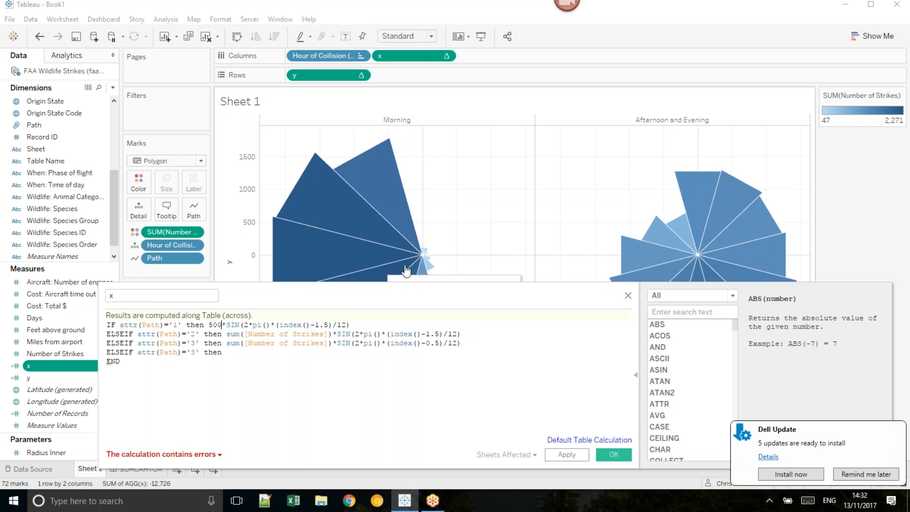
left_click(222, 326)
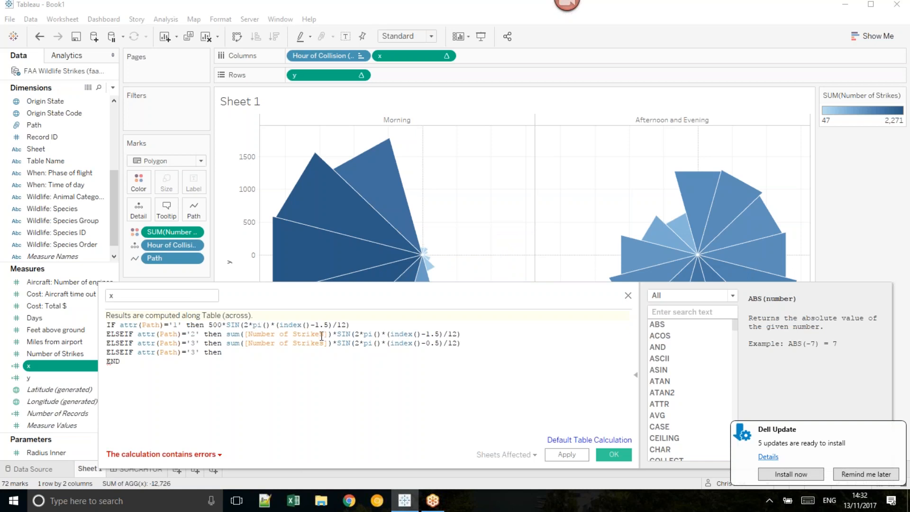
Step: Change the Path '2' multiplier in the x calculation to (500+sum([Number of Strikes]))
left_click_drag(227, 335, 331, 334)
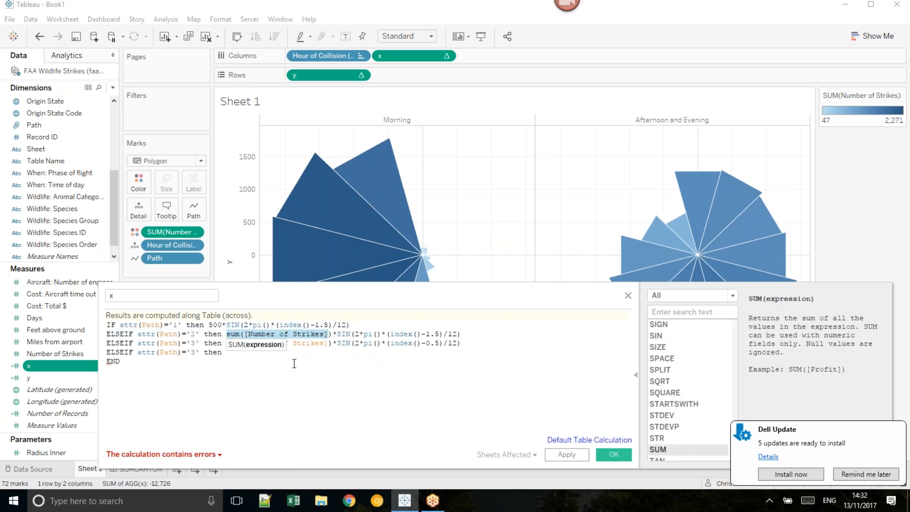
left_click_drag(227, 334, 236, 334)
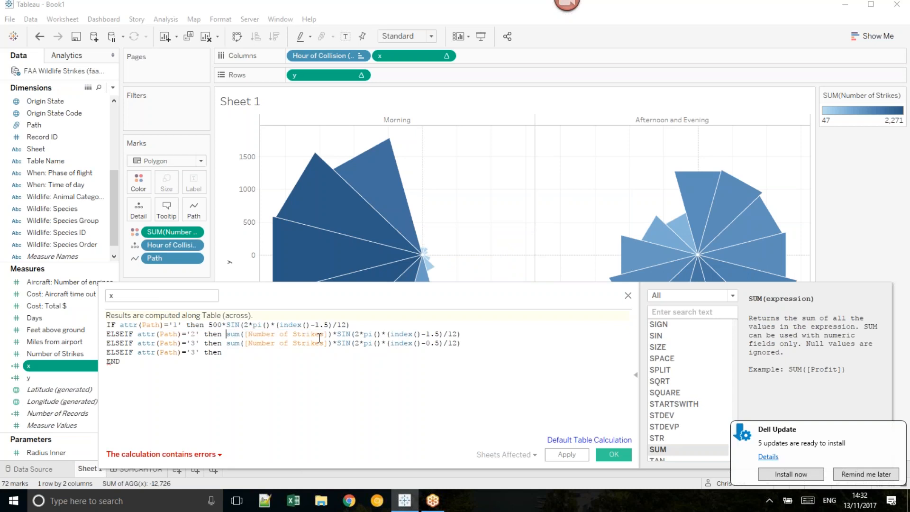
type("500+")
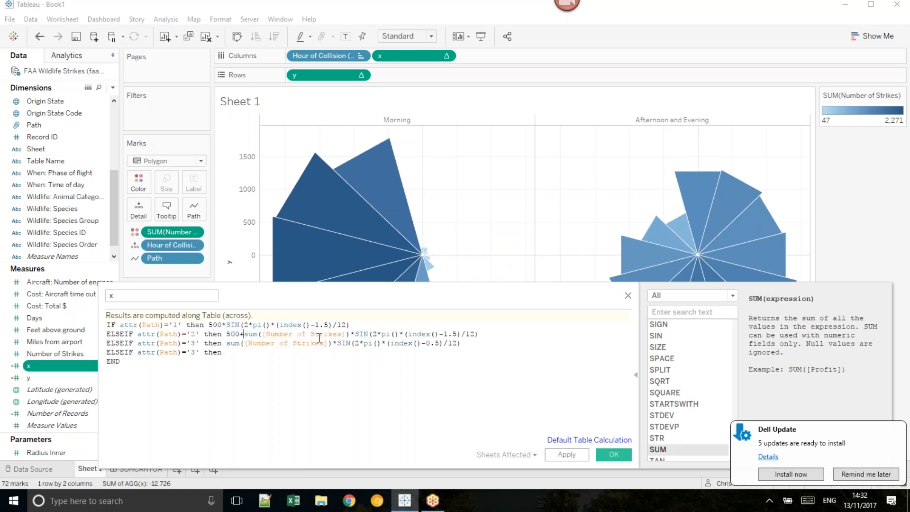
key("Left")
key("Left")
key("Left")
type("(")
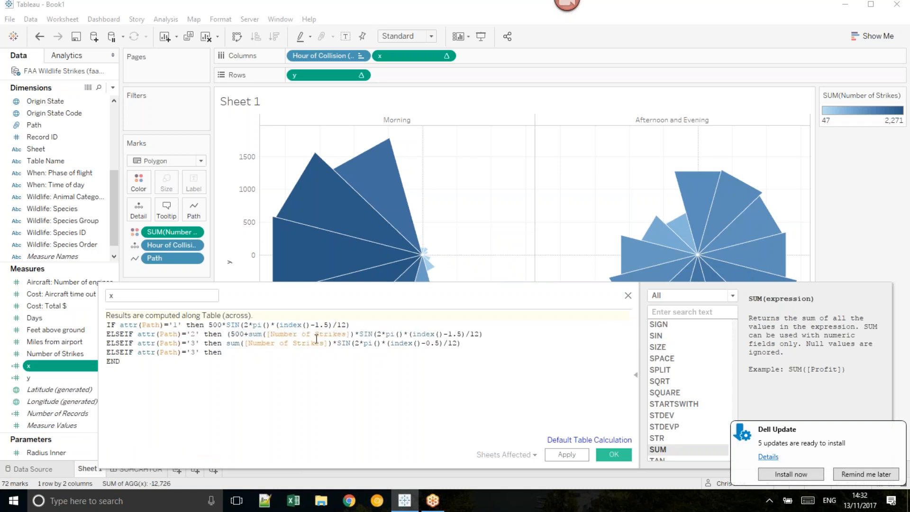
left_click(352, 334)
type("))")
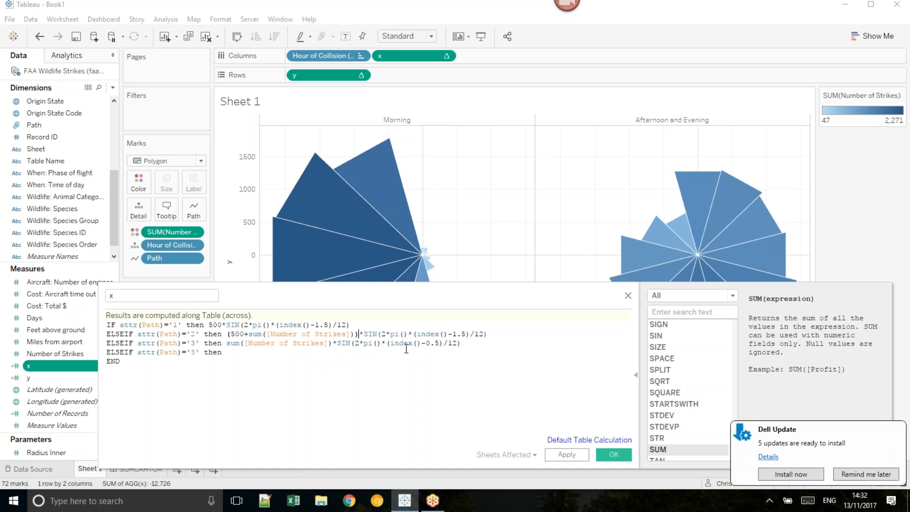
Step: Copy the (500+sum([Number of Strikes])) expression over the sum term in the Path '3' line of the x calculation
left_click(228, 334, "shift")
key("ctrl+c")
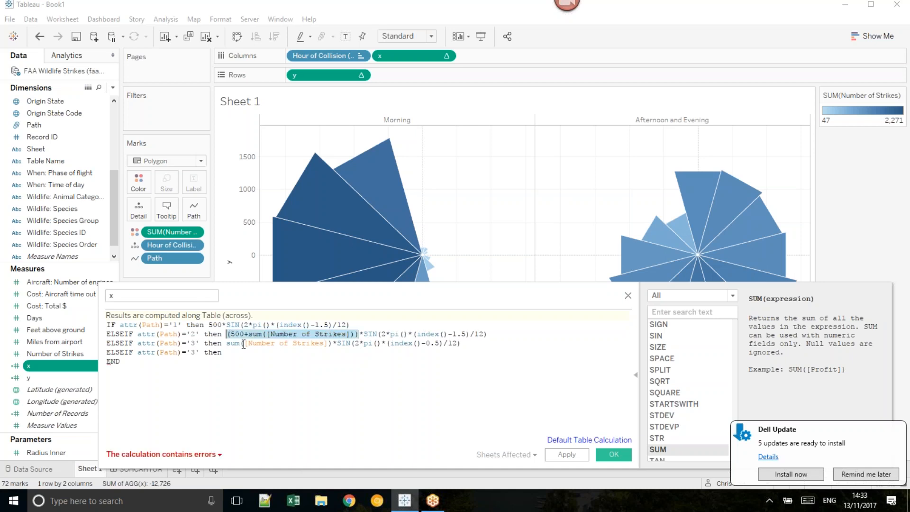
left_click_drag(227, 343, 334, 345)
key("ctrl+v")
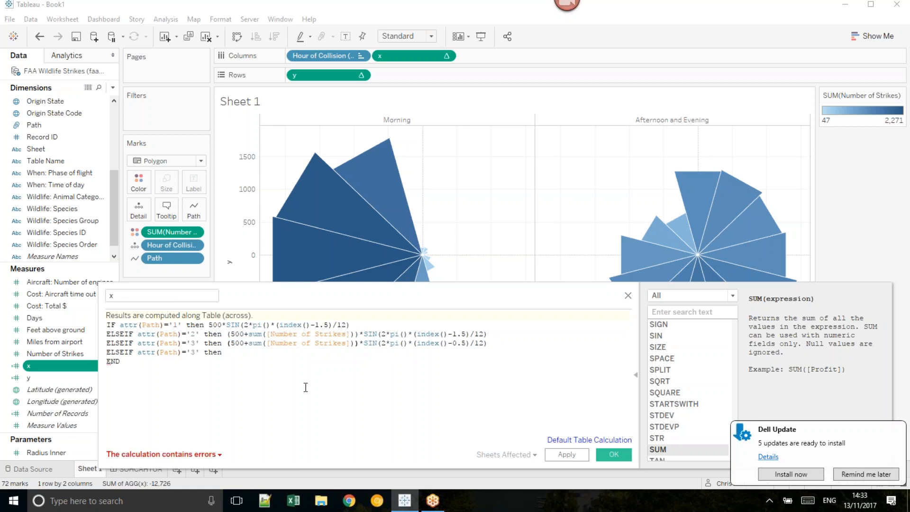
Step: Complete the last branch of the x calculation with condition Path '4' and result 500*SIN(2*pi()*(index()-0.5)/12)
left_click(249, 358)
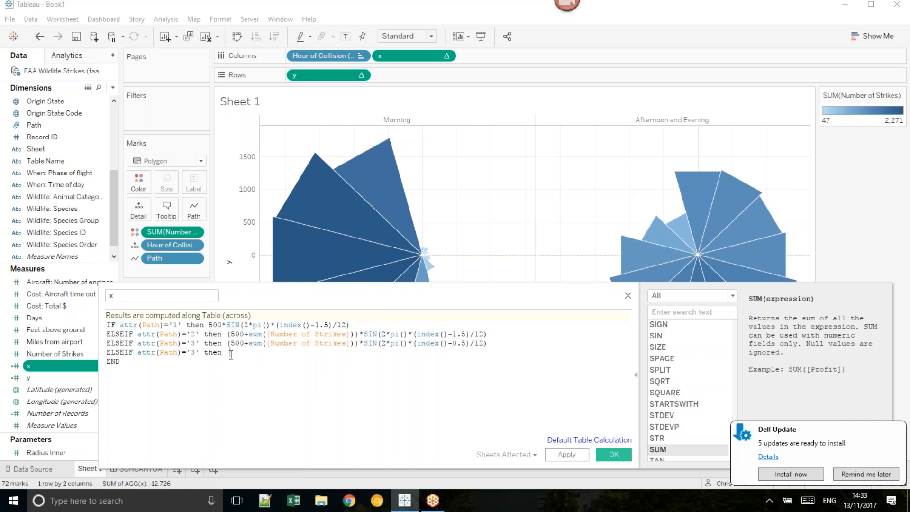
type("500")
left_click_drag(489, 342, 361, 347)
key("ctrl+c")
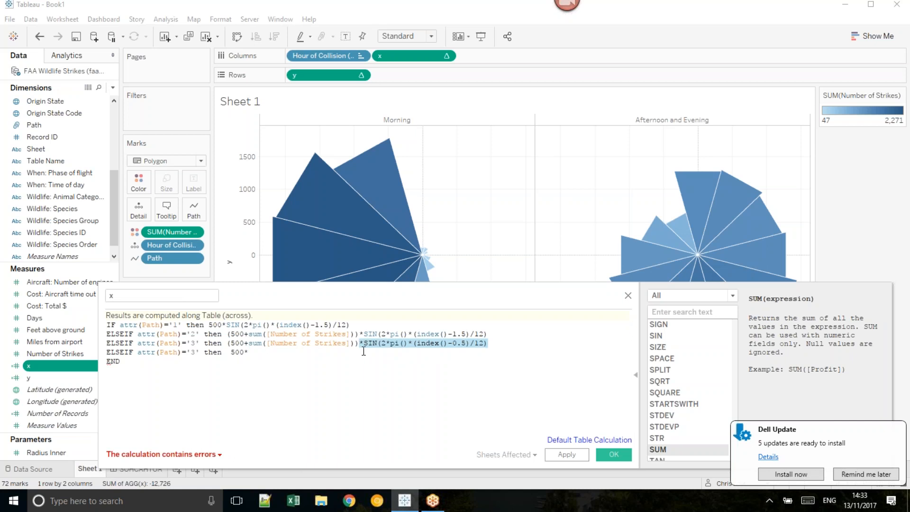
left_click(355, 353)
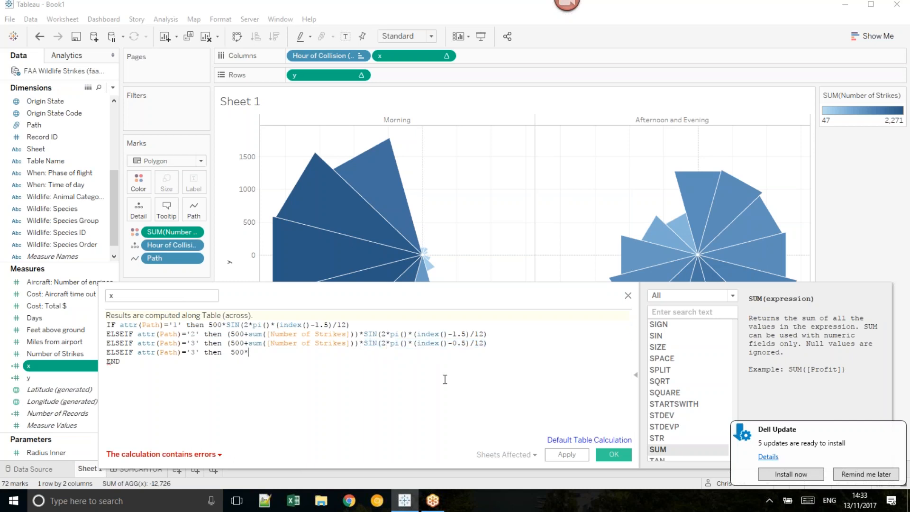
key("ctrl+v")
left_click(249, 353)
key("BackSpace")
double_click(196, 353)
type("4")
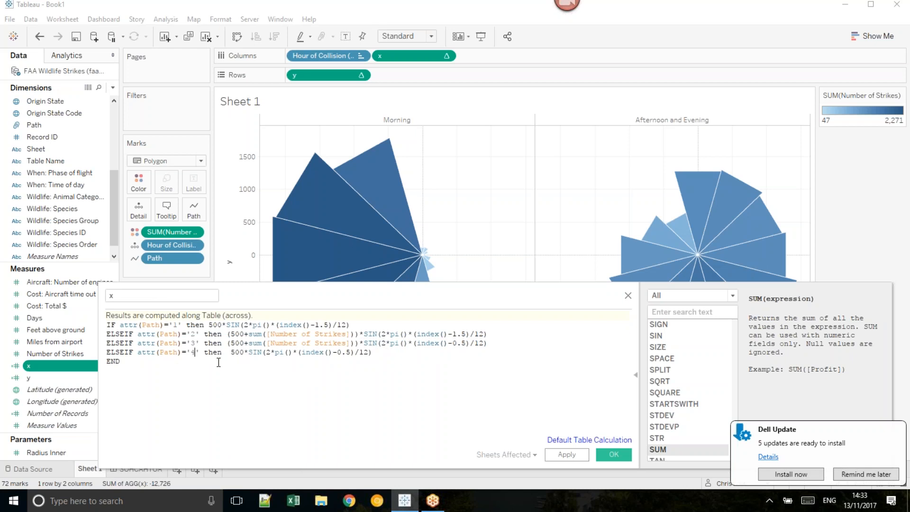
Step: Copy the whole x formula, save the x calculation, and replace the entire y formula with the copy
left_click_drag(194, 361, 141, 343)
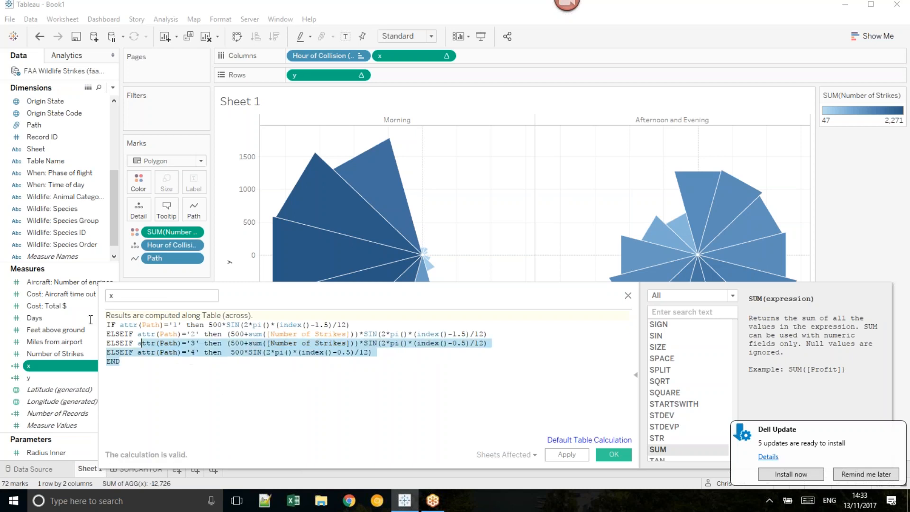
left_click_drag(91, 319, 90, 319)
key("ctrl+c")
left_click(614, 455)
right_click(75, 378)
left_click(107, 193)
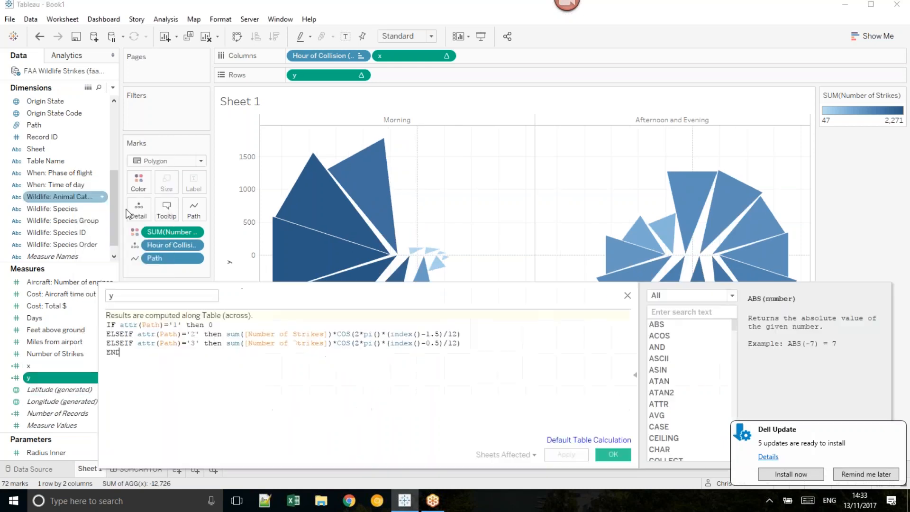
left_click_drag(234, 368, 67, 310)
key("ctrl+v")
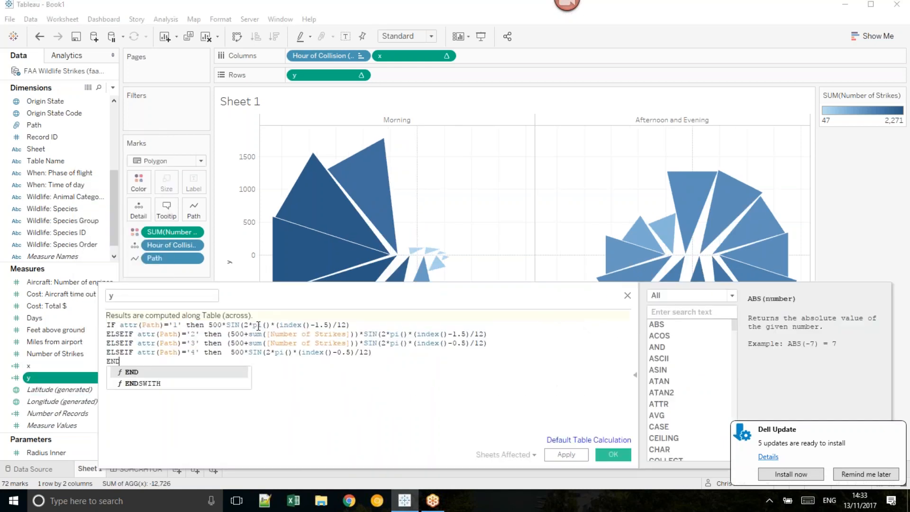
Step: Replace SIN with COS in all four Path branches of the y calculation
left_click(241, 325)
double_click(237, 326)
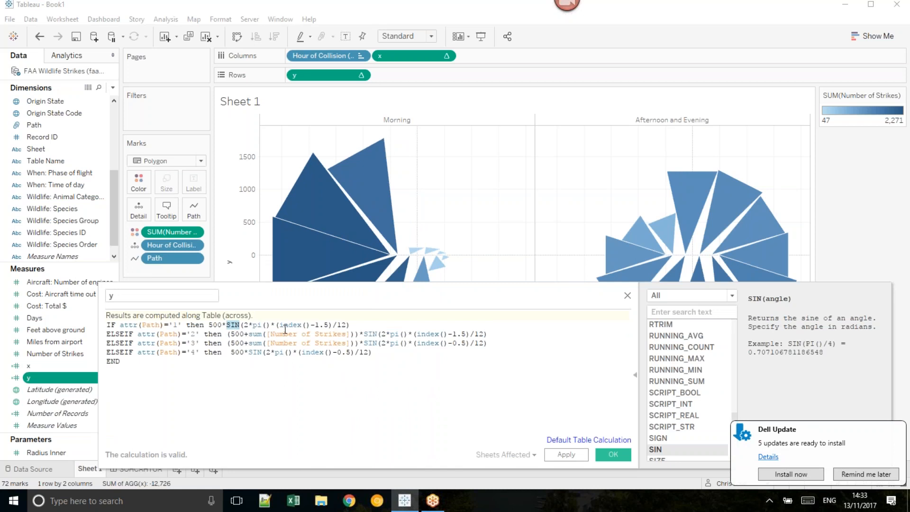
type("COS")
double_click(232, 325)
double_click(371, 335)
type("COS")
left_click(360, 343)
double_click(369, 343)
type("COS")
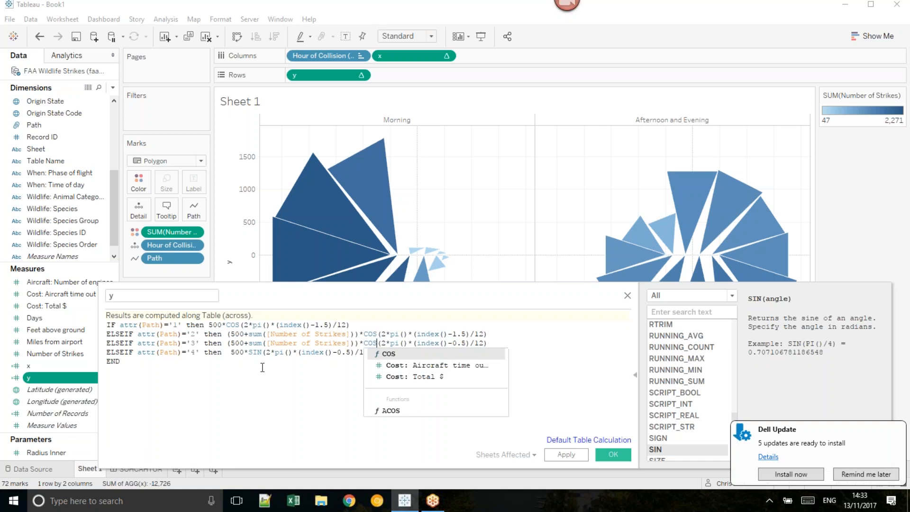
double_click(255, 353)
type("COS")
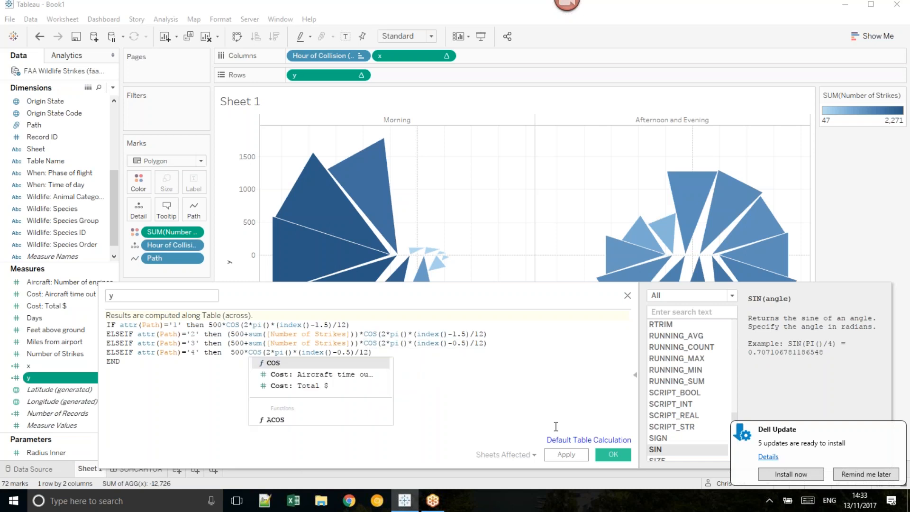
Step: Save the y calculation and hide the headers of both the y and x axes on the chart
left_click(613, 454)
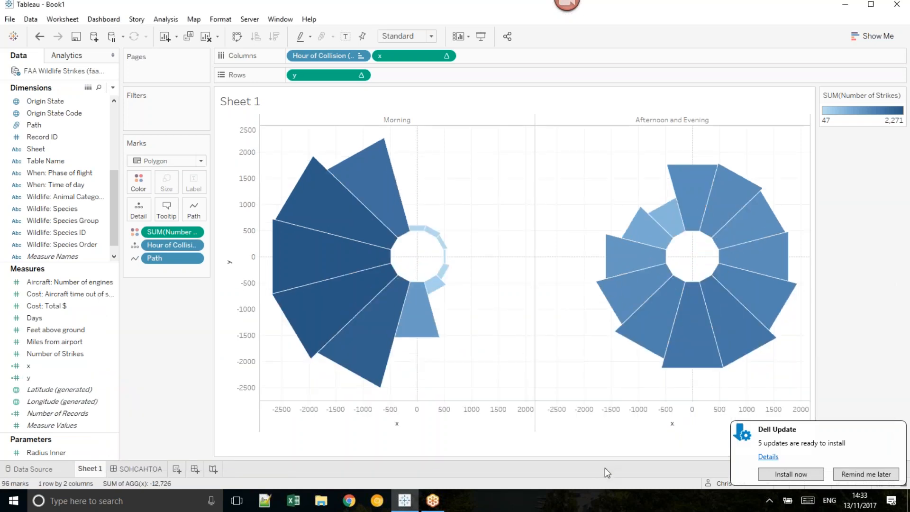
mouse_move(689, 235)
mouse_move(710, 167)
right_click(233, 183)
left_click(286, 256)
right_click(557, 436)
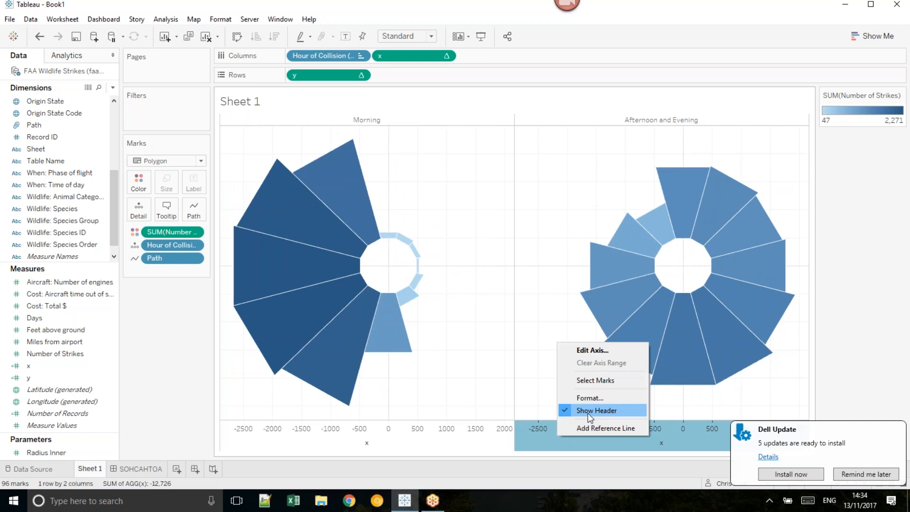
left_click(588, 412)
Step: Format the sheet's lines, setting both the grid lines and the zero lines to None
right_click(445, 236)
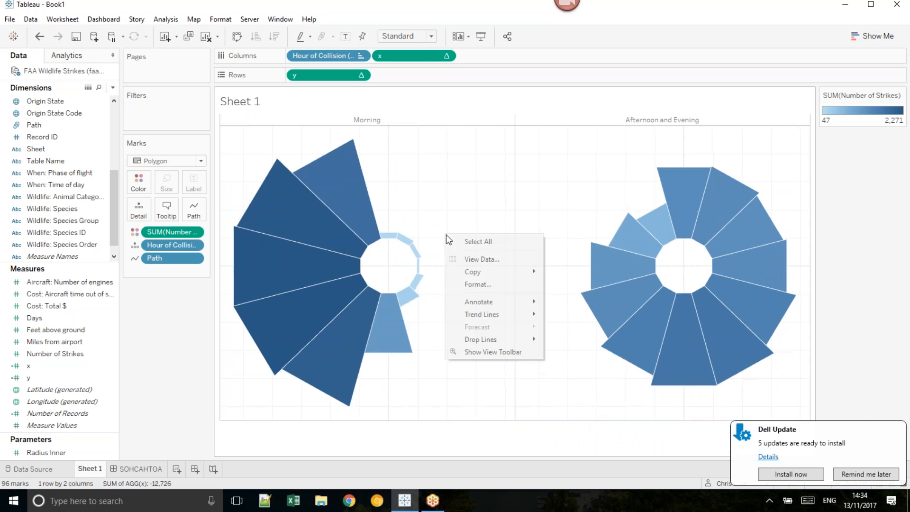
left_click(488, 284)
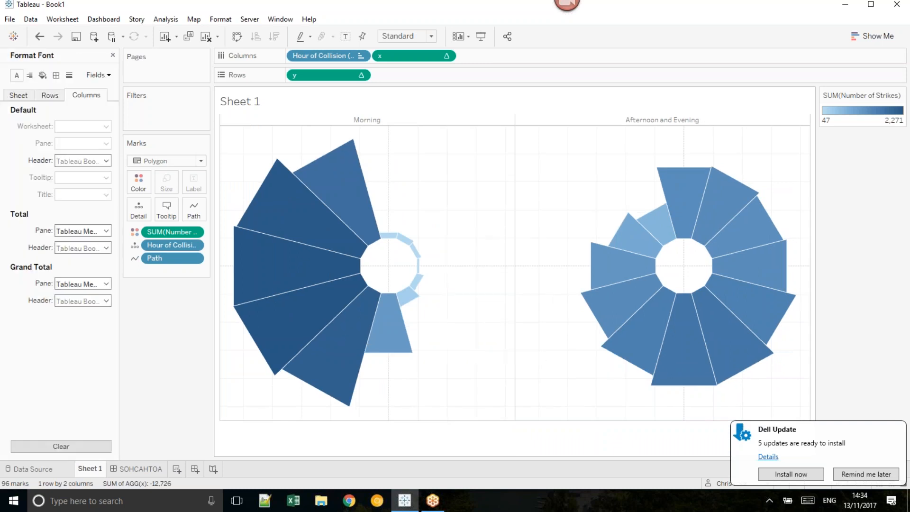
left_click(69, 75)
left_click(85, 126)
left_click(88, 141)
left_click(19, 95)
left_click(82, 126)
left_click(59, 147)
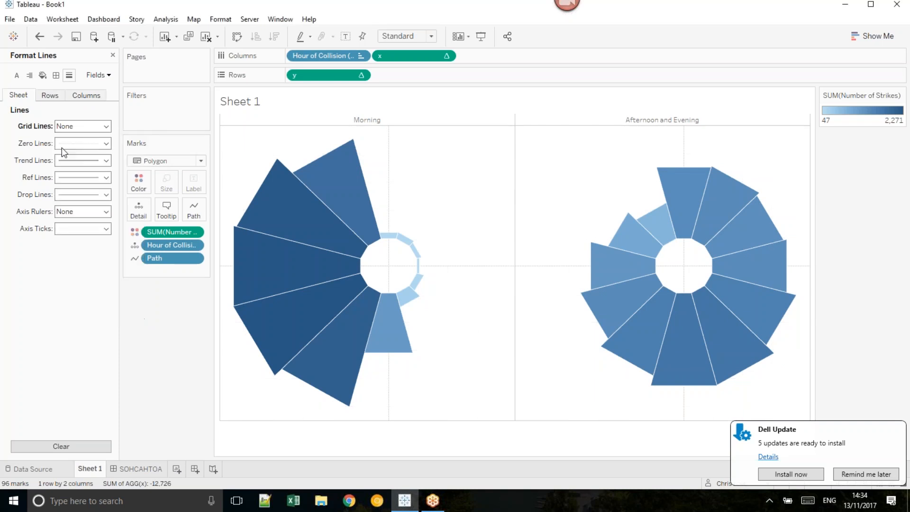
left_click(82, 143)
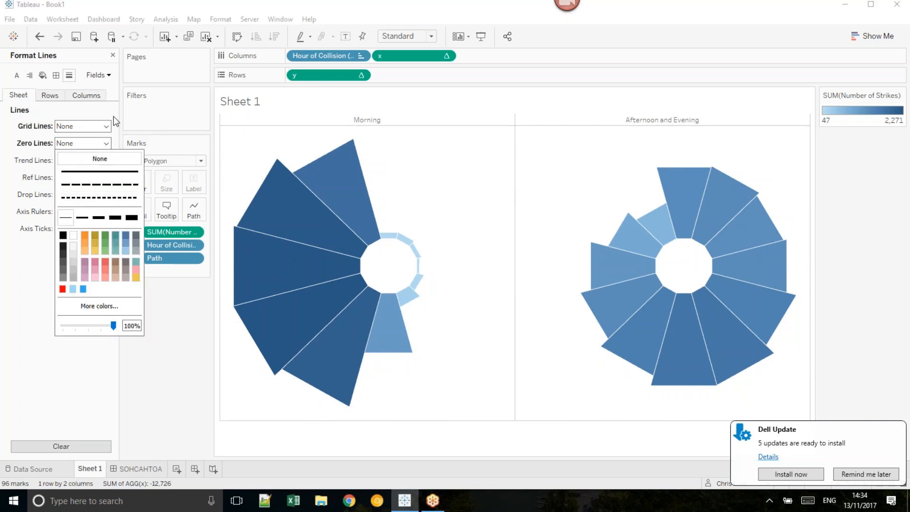
left_click(493, 203)
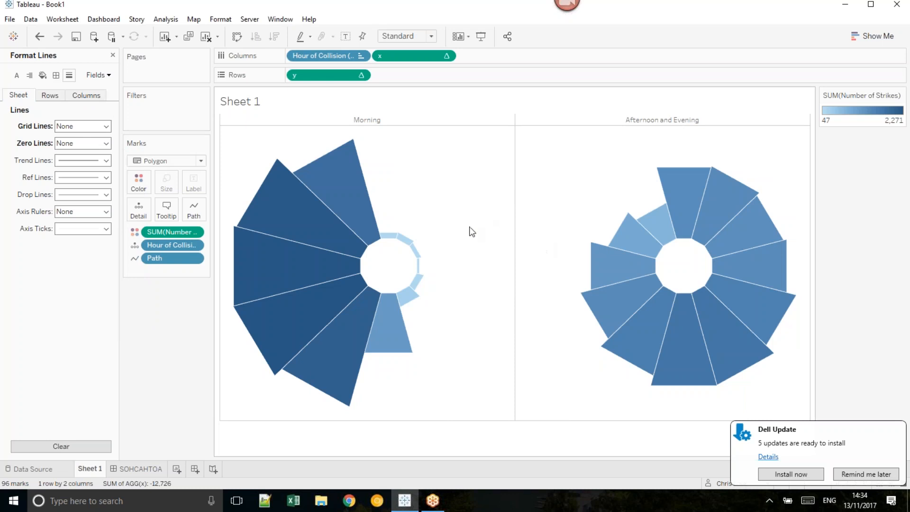
Step: Format the sheet's borders, setting the row divider pane and the column divider pane to None
left_click(57, 77)
left_click(80, 320)
left_click(2, 289)
left_click(57, 301)
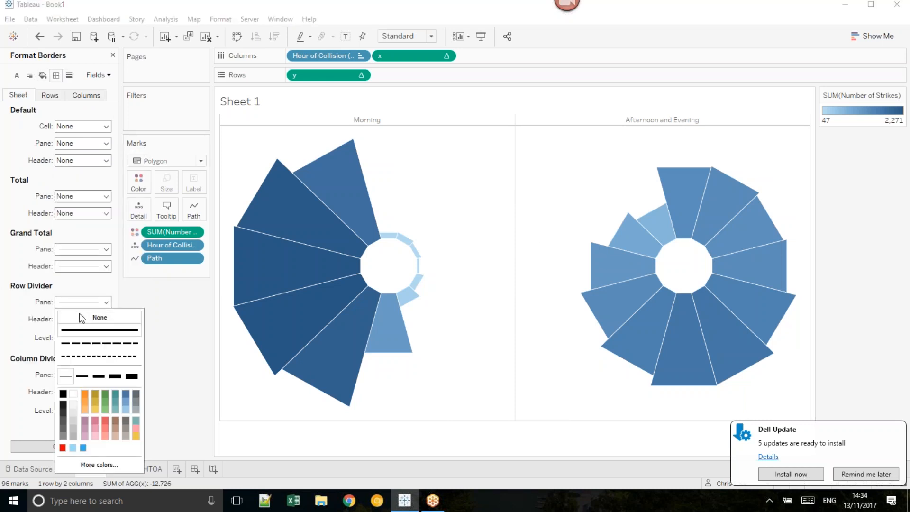
left_click(67, 317)
left_click(90, 374)
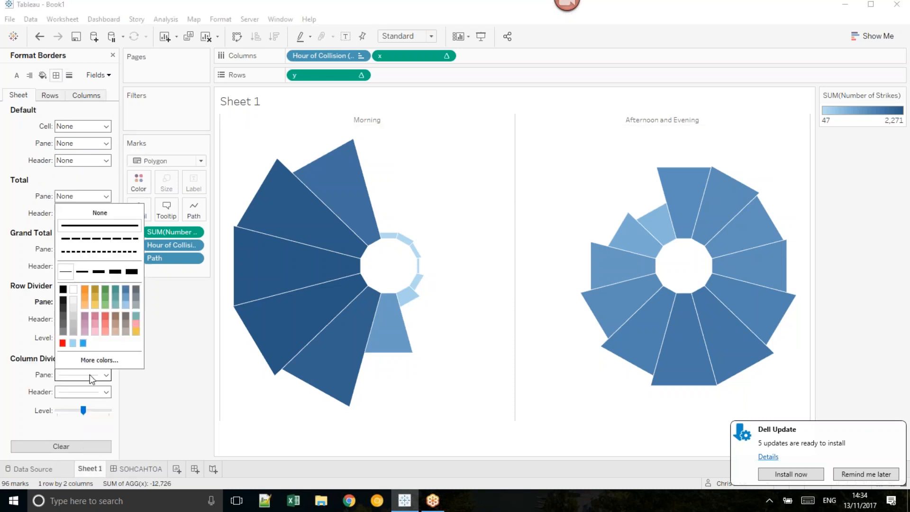
left_click(97, 213)
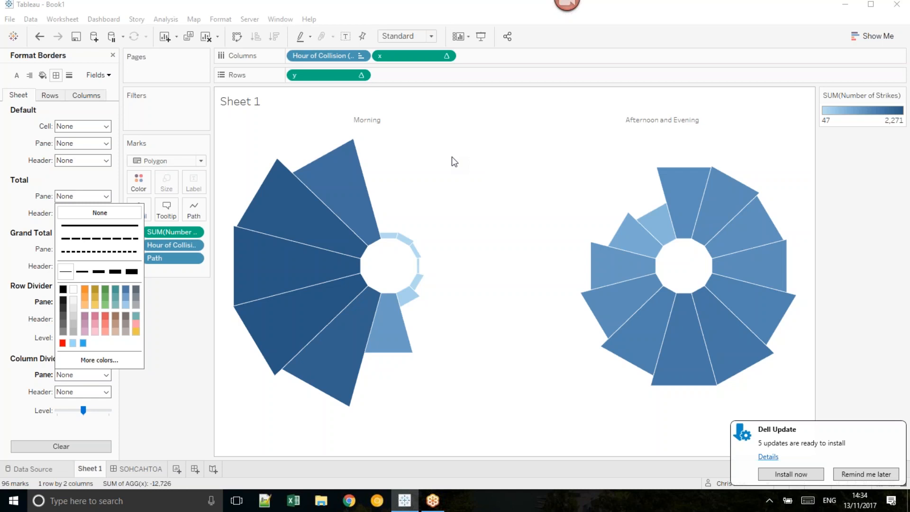
Step: Show the SOHCAHTOA dashboard to review the sine and cosine diagram and the radians conversion
left_click(157, 469)
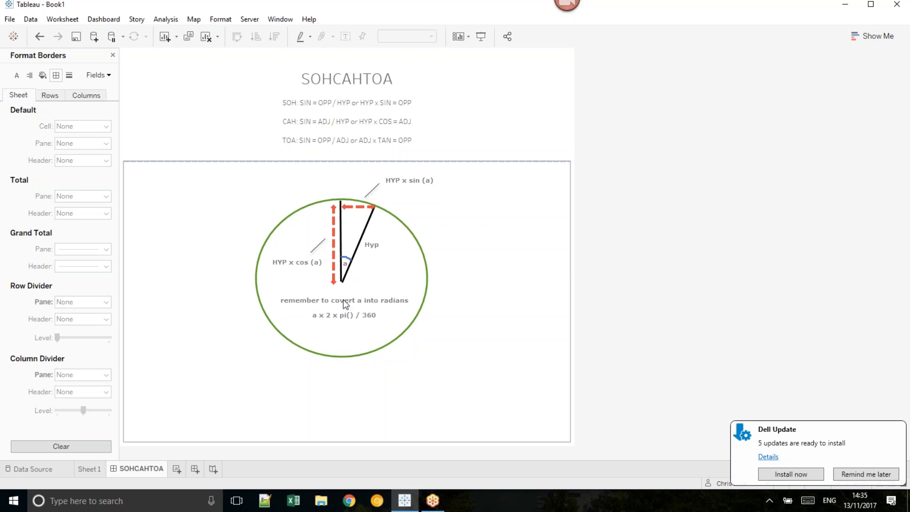
left_click(568, 16)
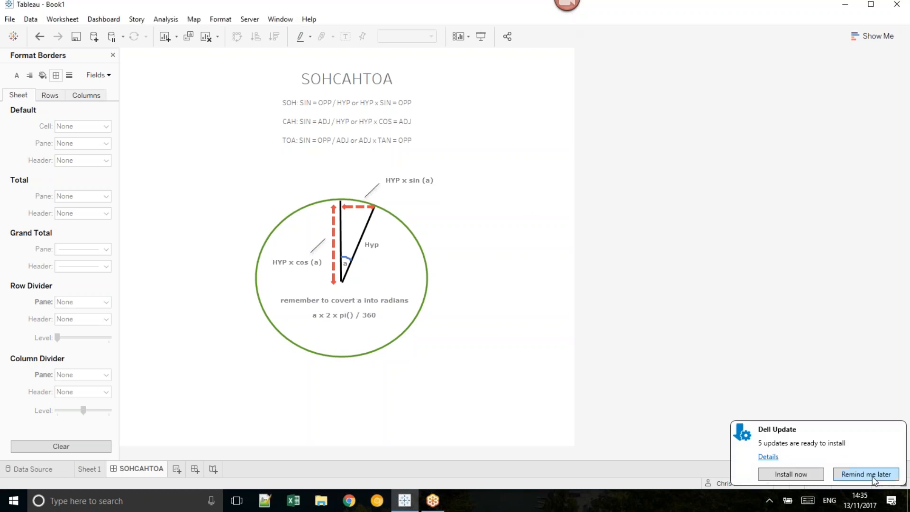